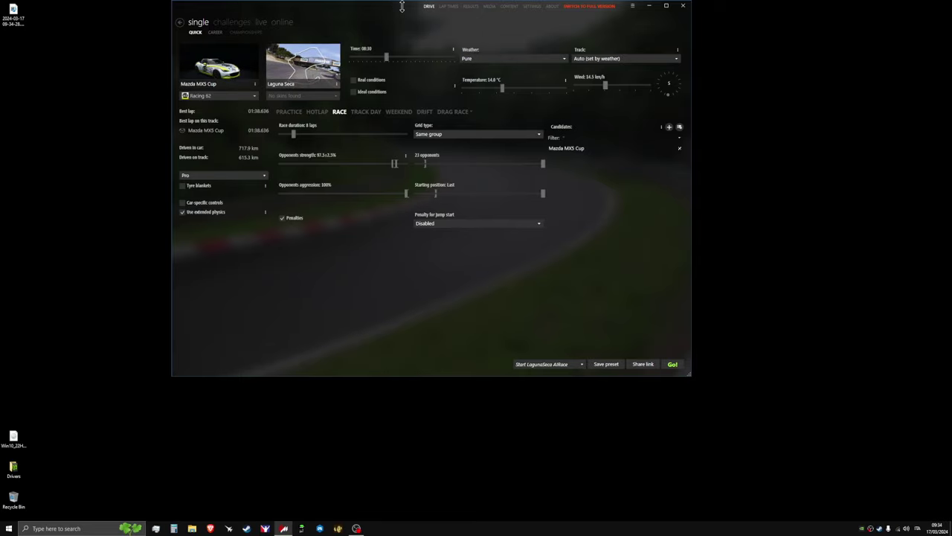
Step: Open the Content Manager general settings and check for updates to both the app version and the data version
drag(407, 13, 437, 78)
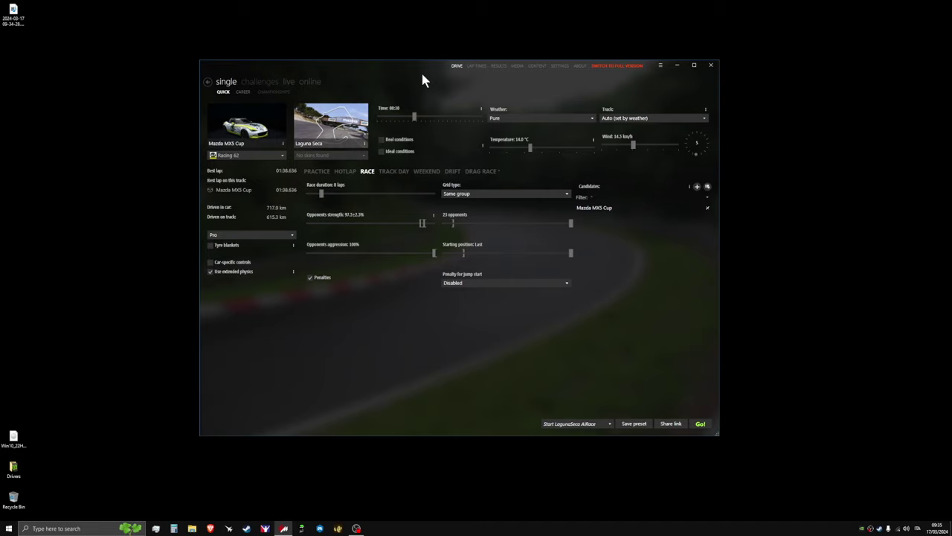
click(560, 67)
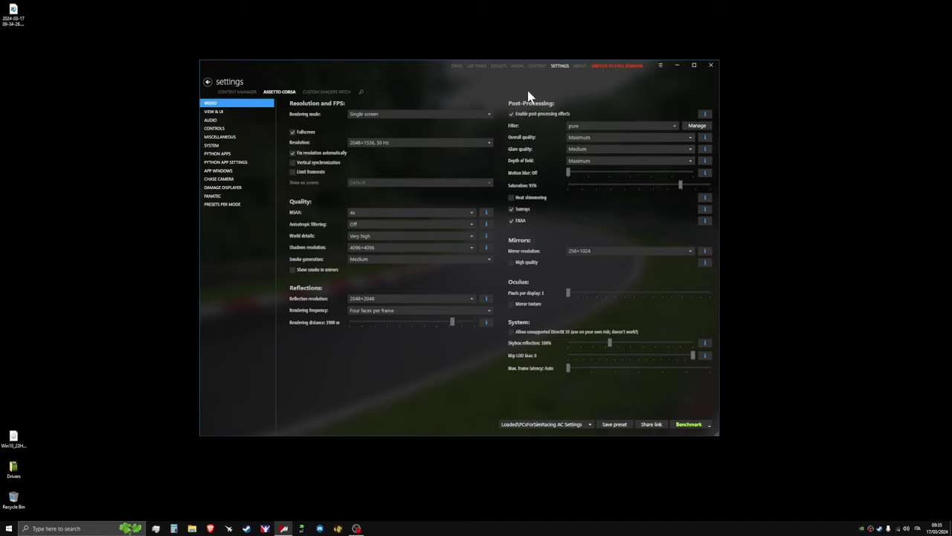
click(253, 93)
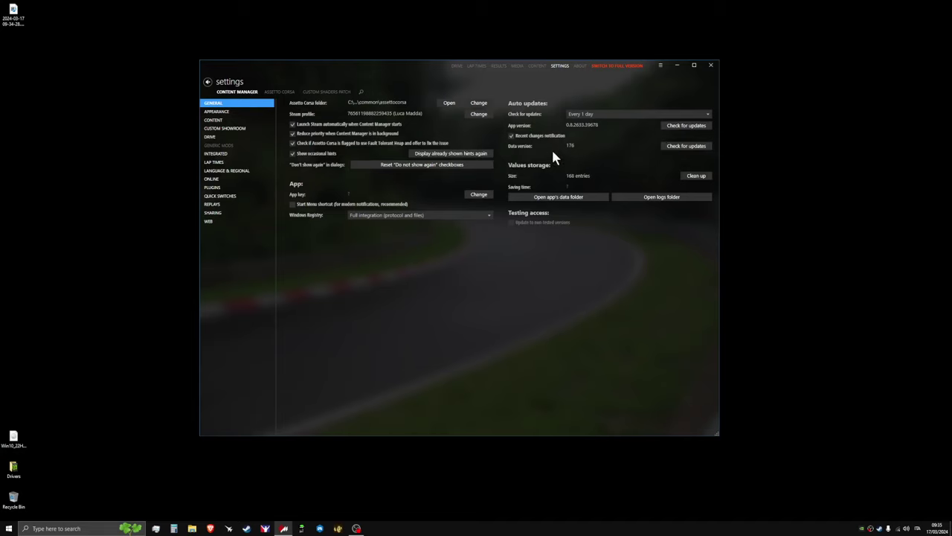
click(688, 127)
double_click(579, 124)
click(693, 145)
Step: Review the Custom Shaders Patch version details, and select Pure as the Weather FX weather style
click(333, 91)
click(237, 115)
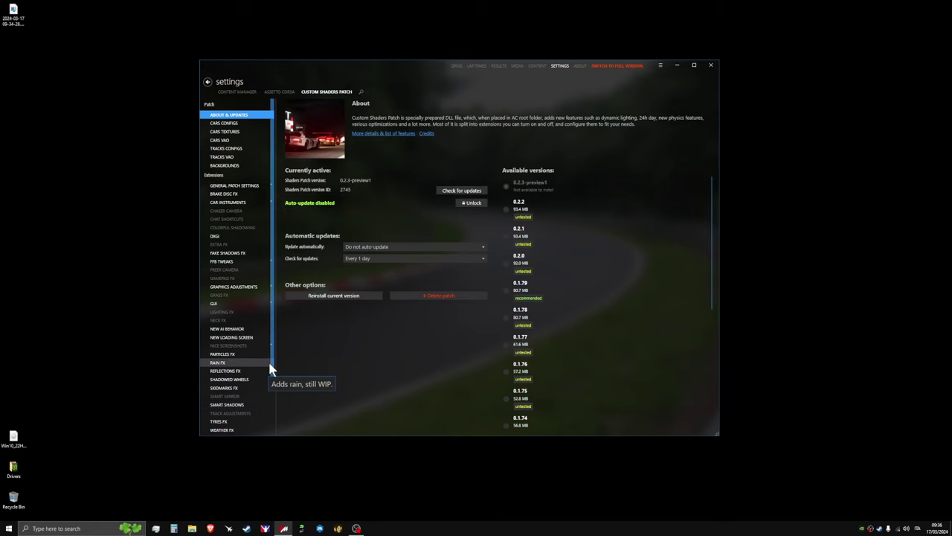
click(252, 430)
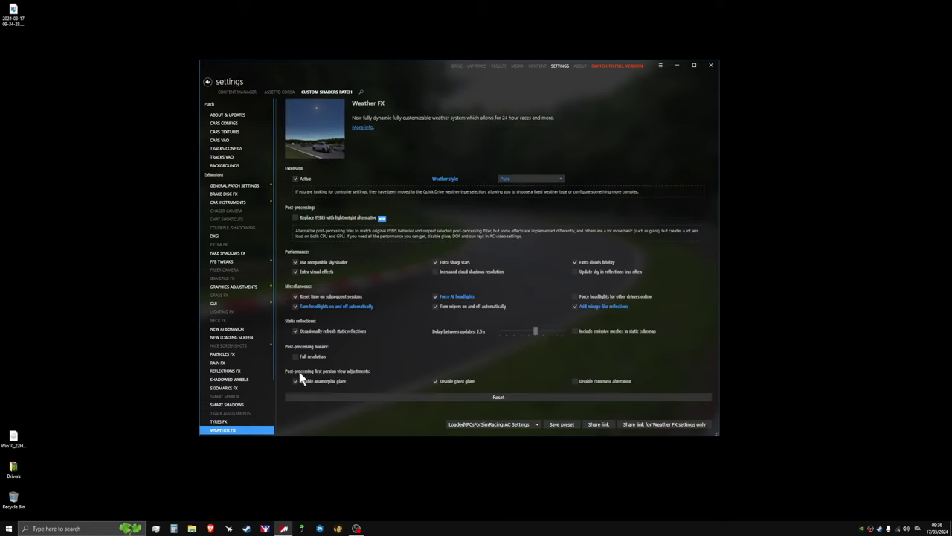
click(562, 181)
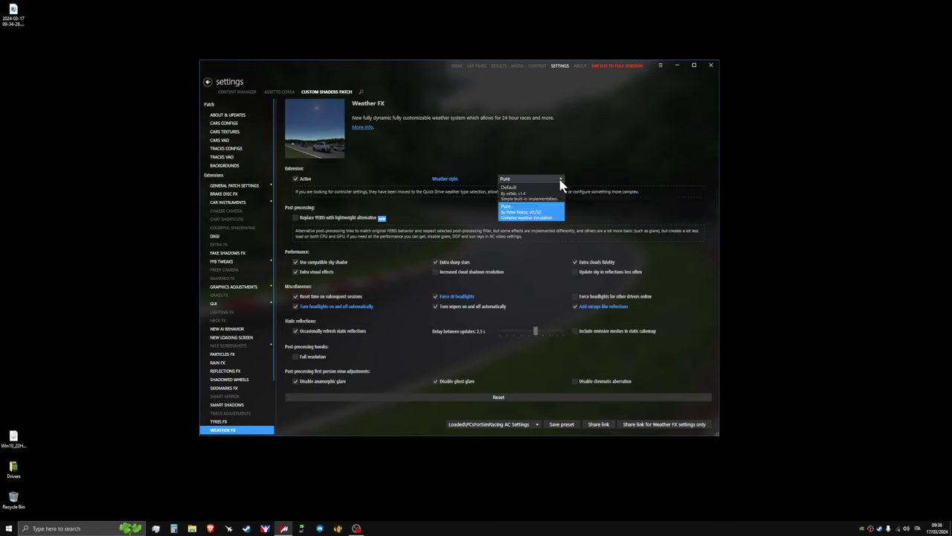
click(536, 216)
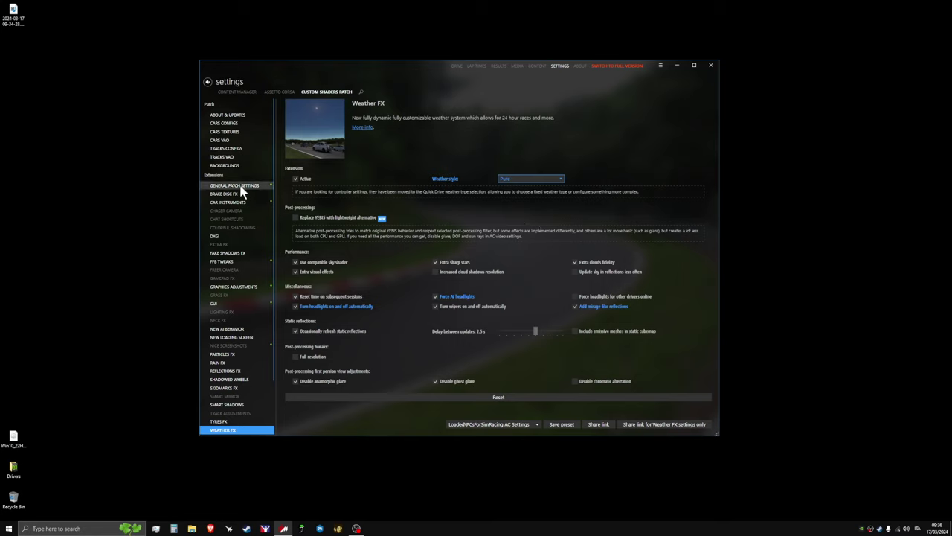
Step: Load the PCsForSimRacing AC Settings preset in the Assetto Corsa video settings and set the resolution to 2560×1440, 59.95 Hz
click(280, 92)
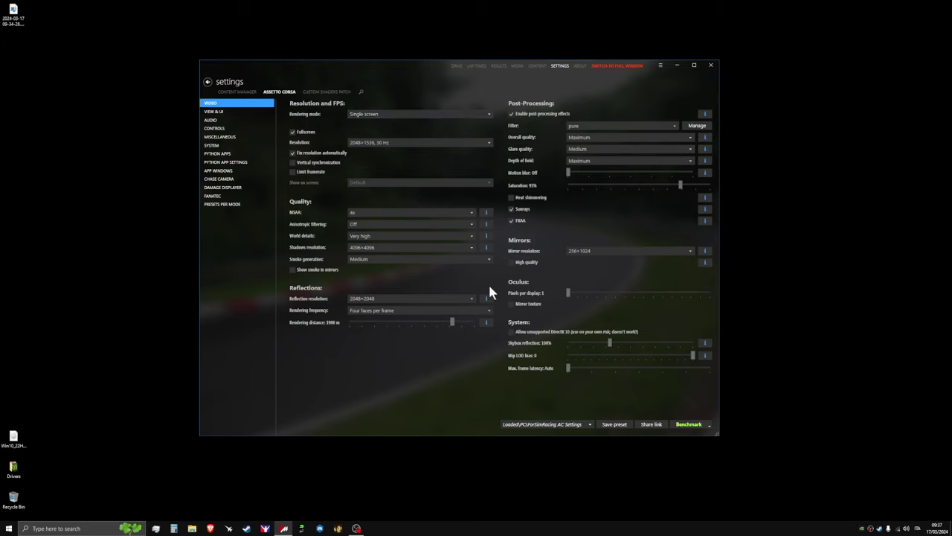
click(591, 424)
click(577, 436)
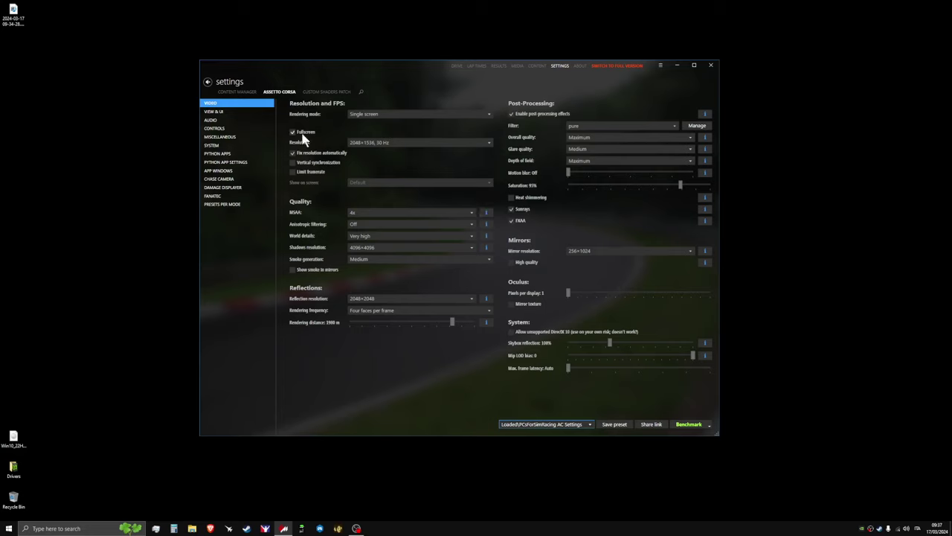
click(489, 142)
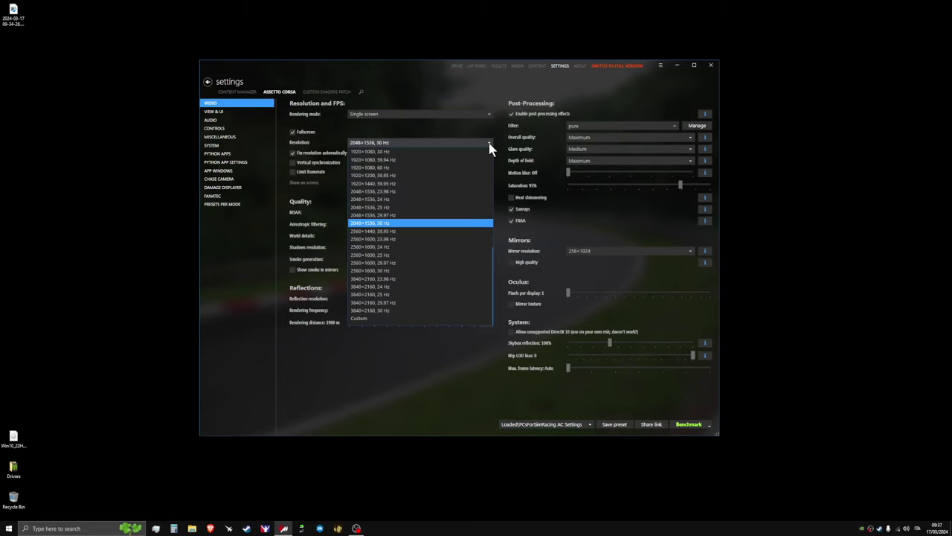
click(404, 232)
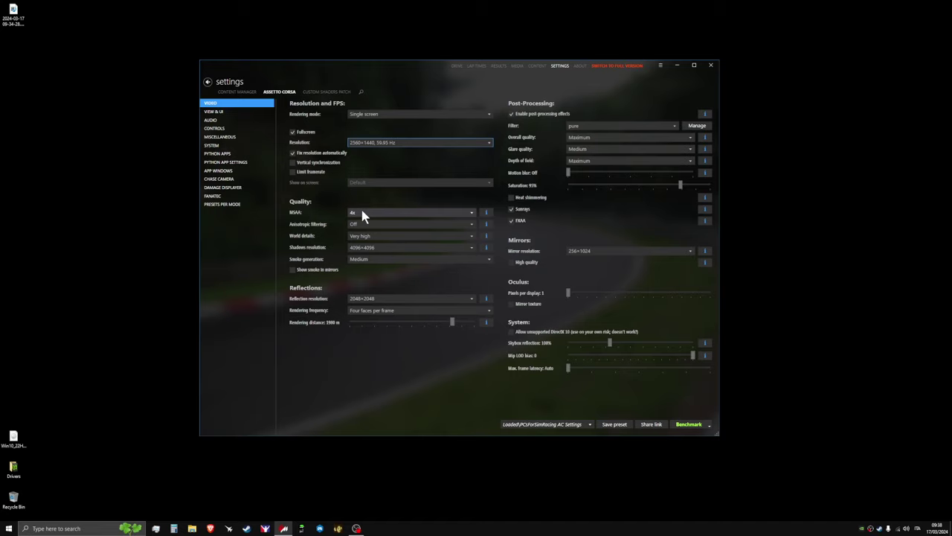
Step: Keep MSAA at 4x and select Off for anisotropic filtering in the video quality settings
click(363, 214)
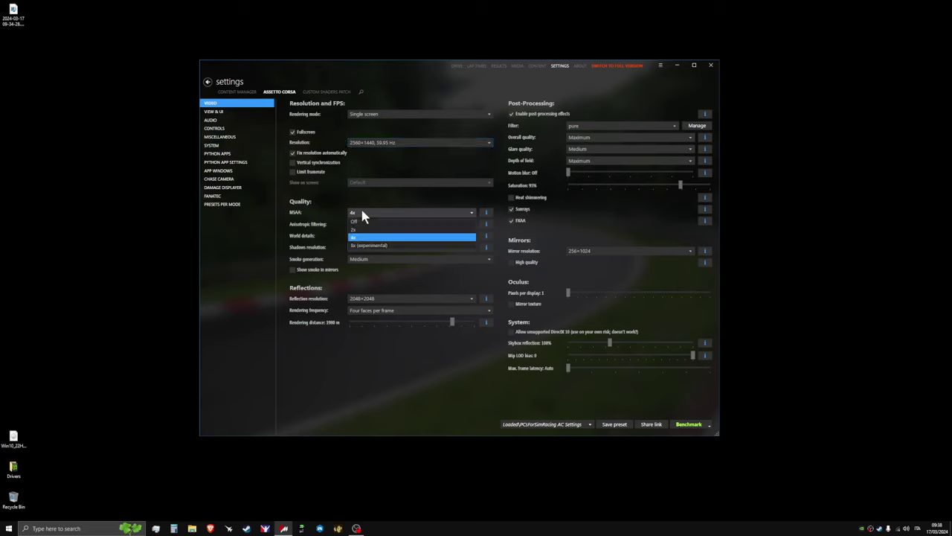
click(368, 211)
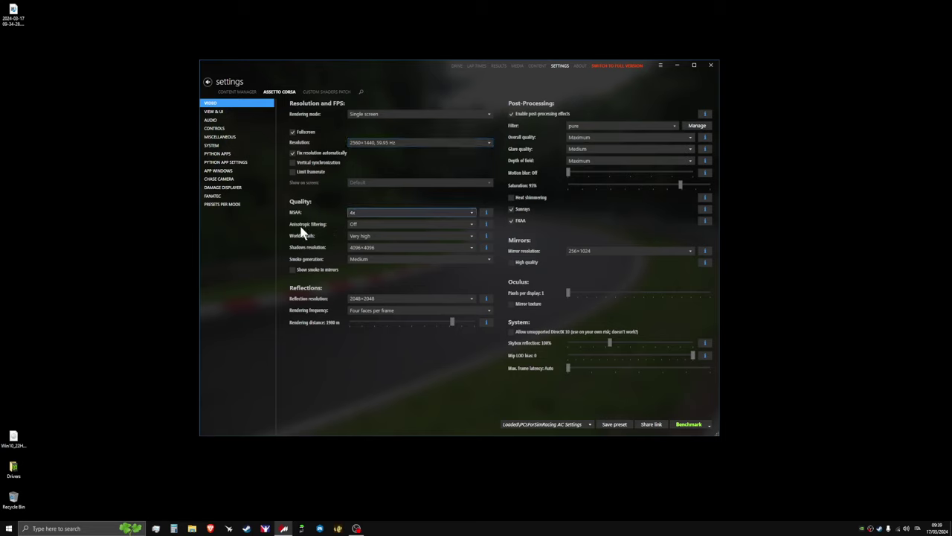
click(364, 225)
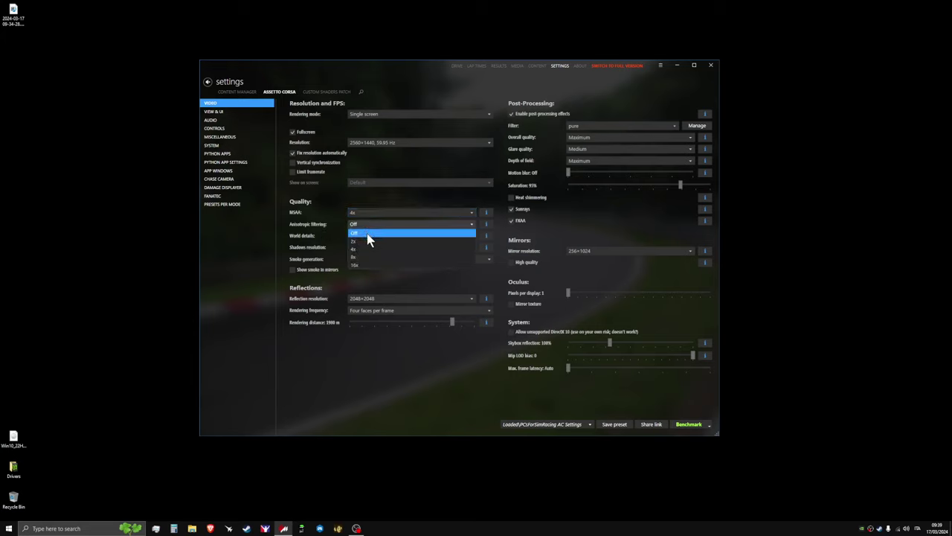
click(368, 235)
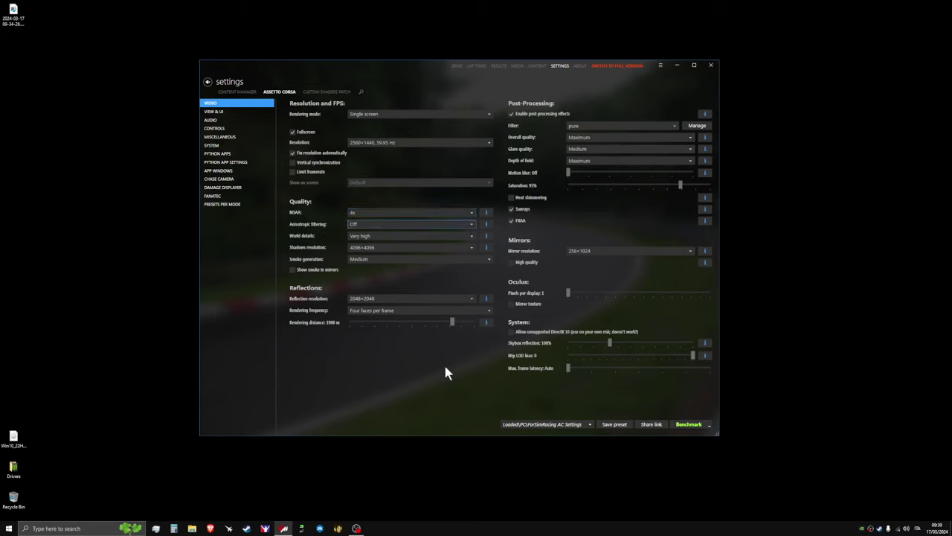
Step: Open NVIDIA Control Panel and inspect the anisotropic filtering setting in the 3D program profile for Assetto Corsa (assettocorsa.exe)
right_click(485, 470)
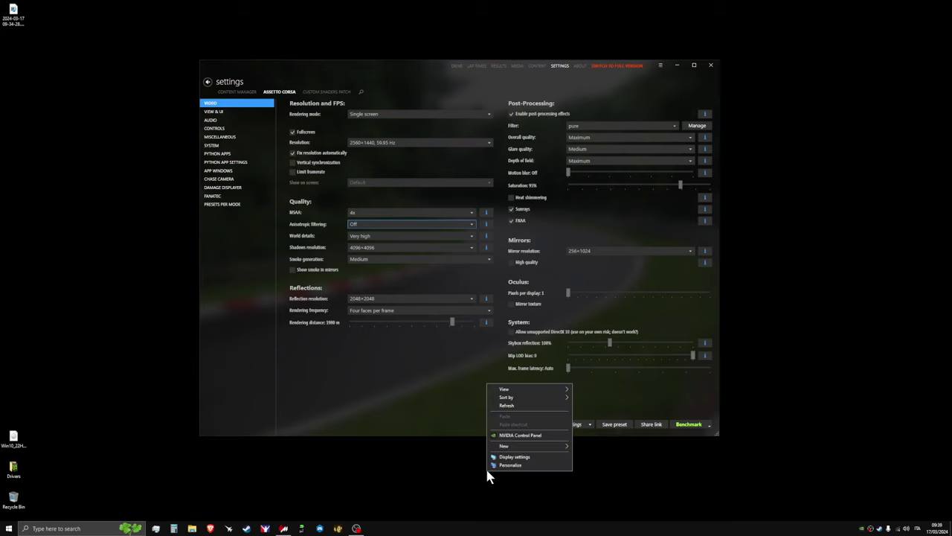
click(524, 435)
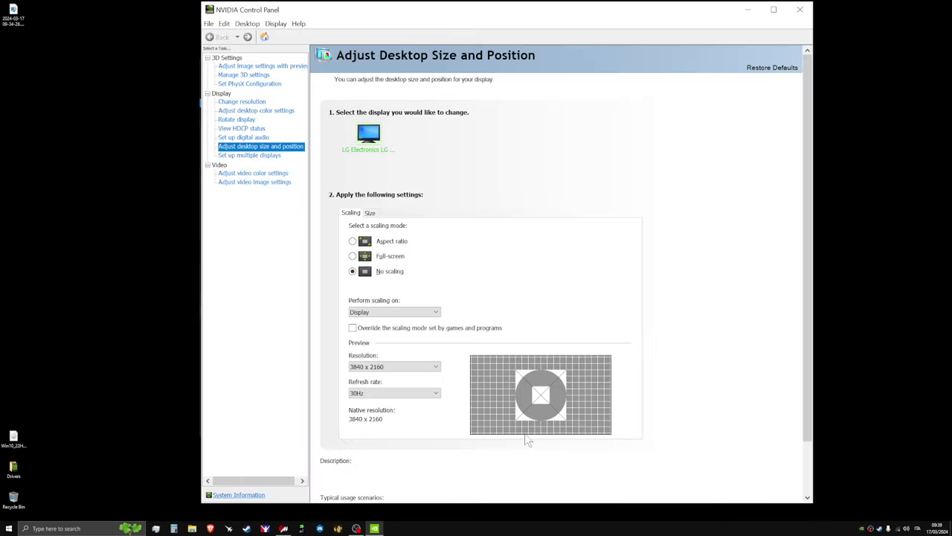
click(248, 77)
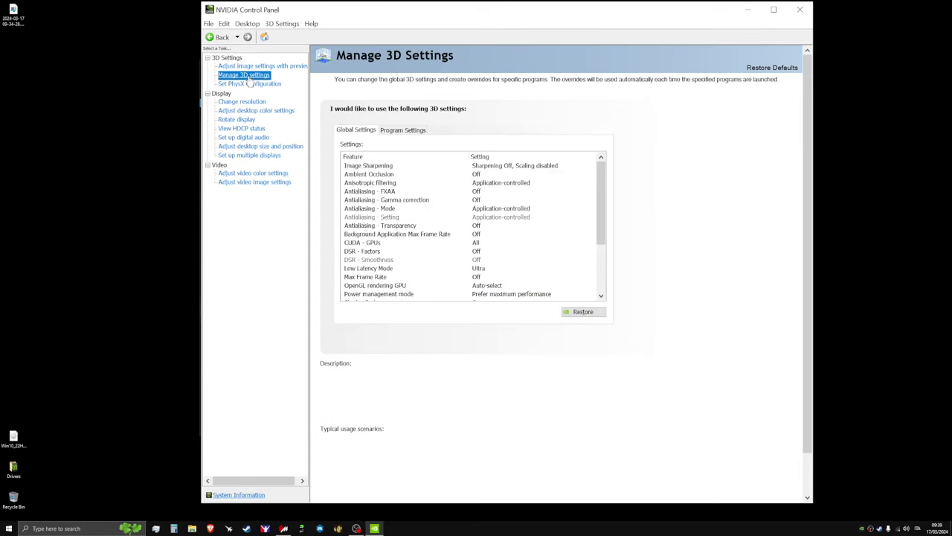
click(407, 130)
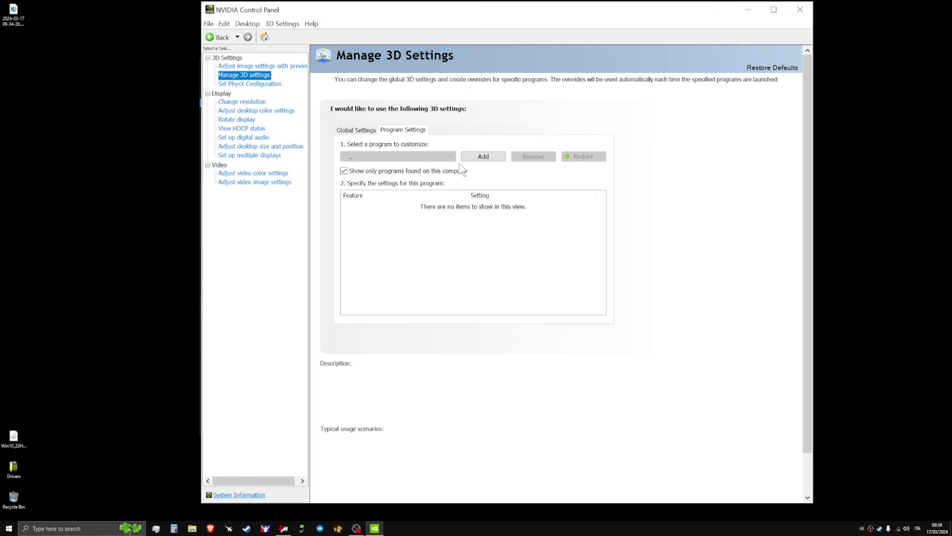
click(451, 158)
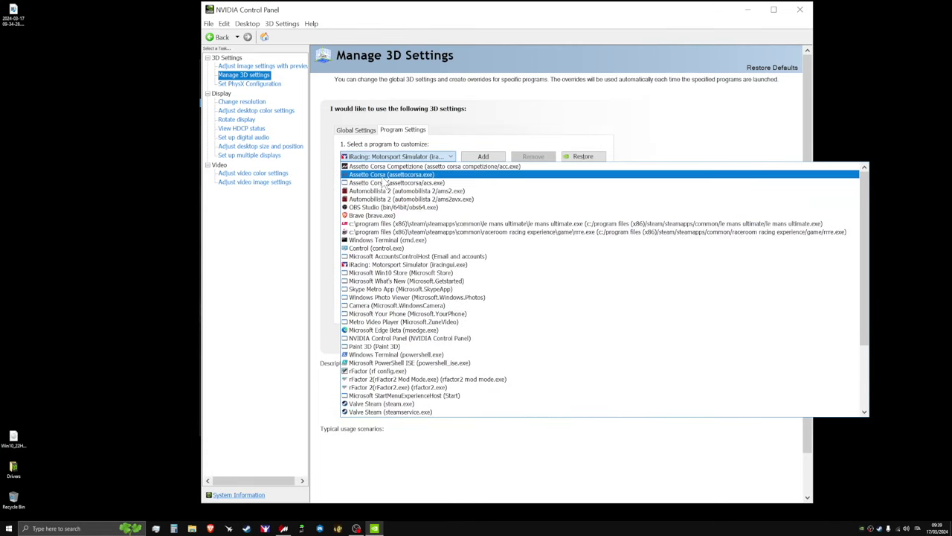
click(380, 176)
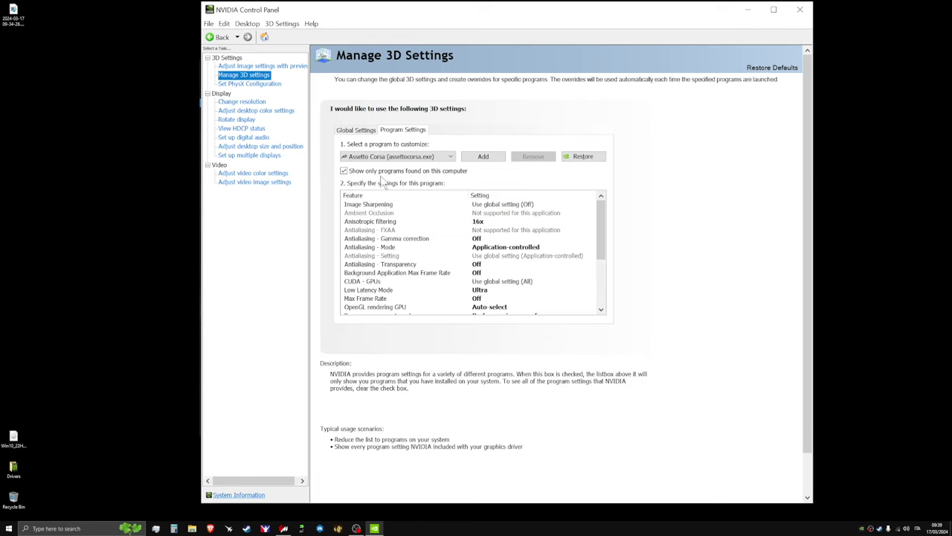
mouse_move(488, 221)
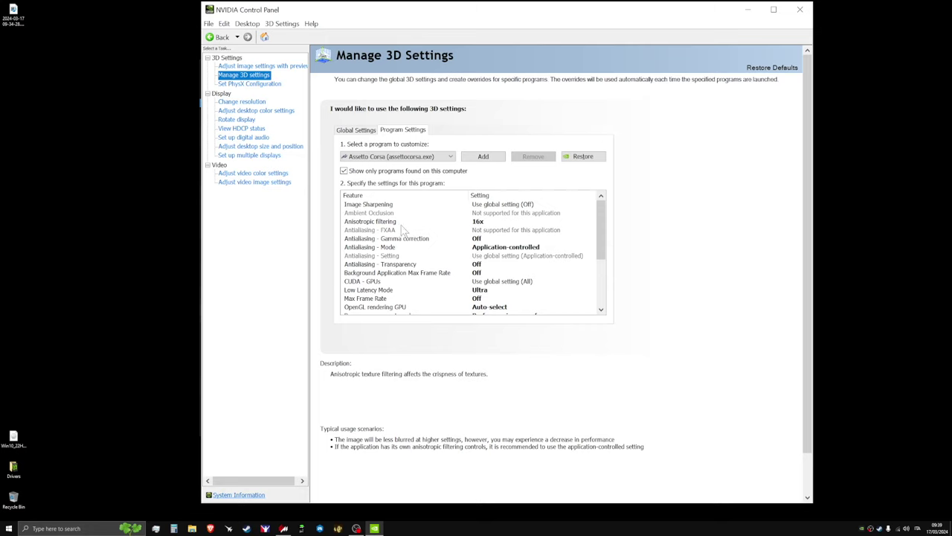
click(409, 224)
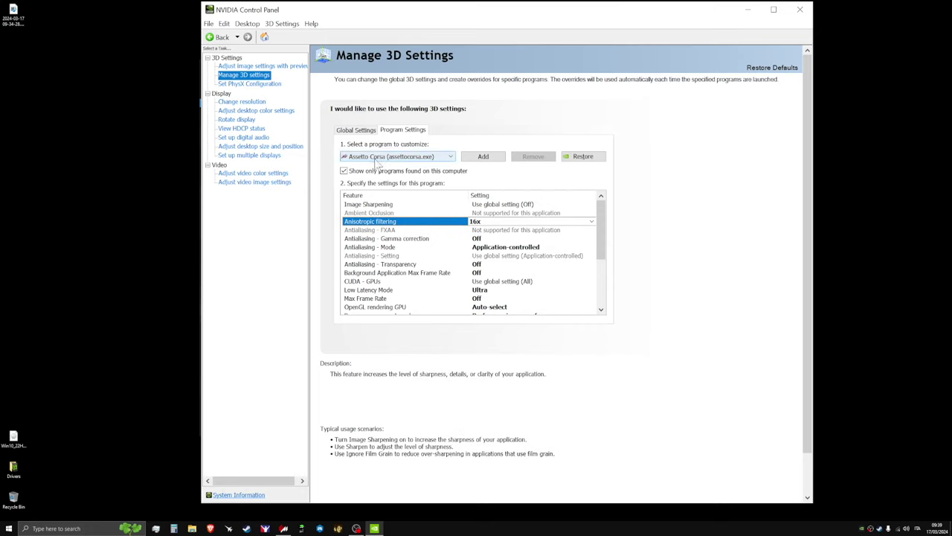
Step: Examine the list of customizable programs and the dialog for adding a program, and leave it without adding one
click(245, 77)
click(452, 158)
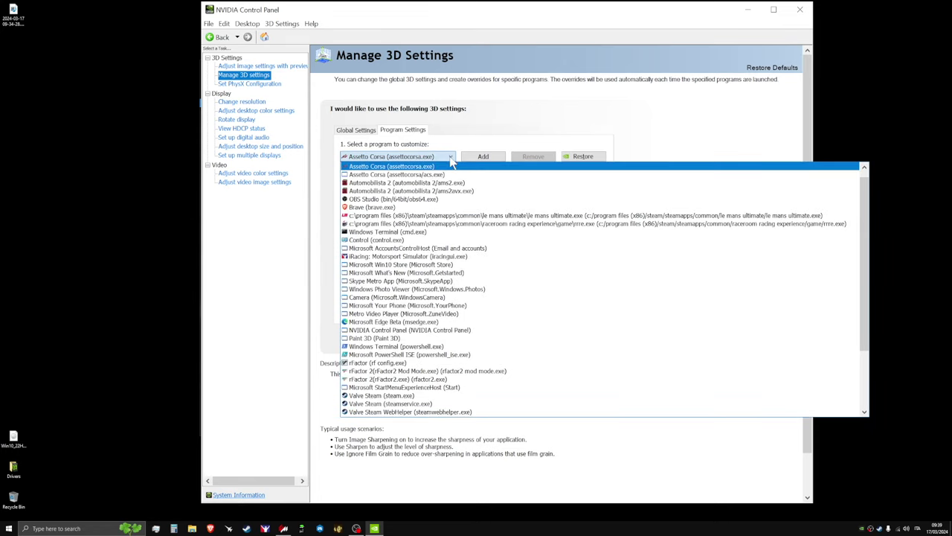
click(455, 171)
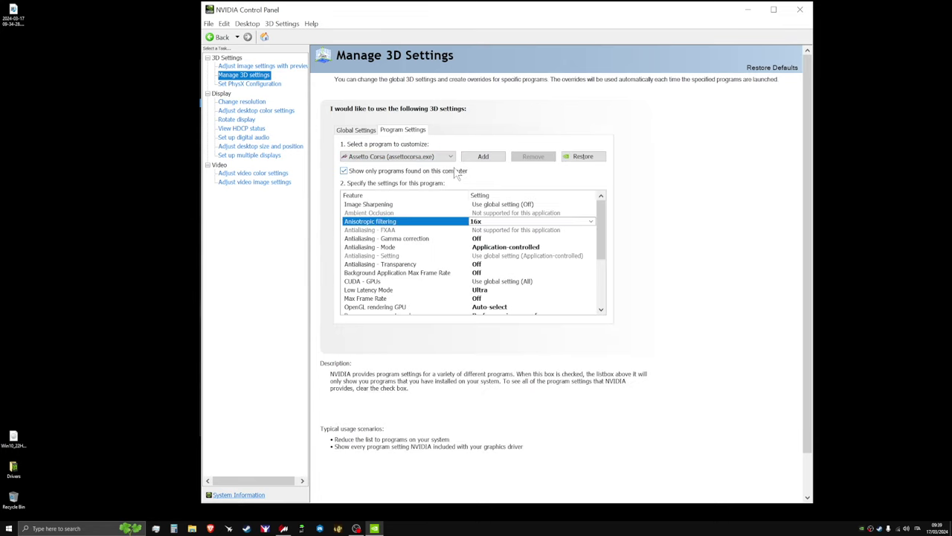
click(452, 157)
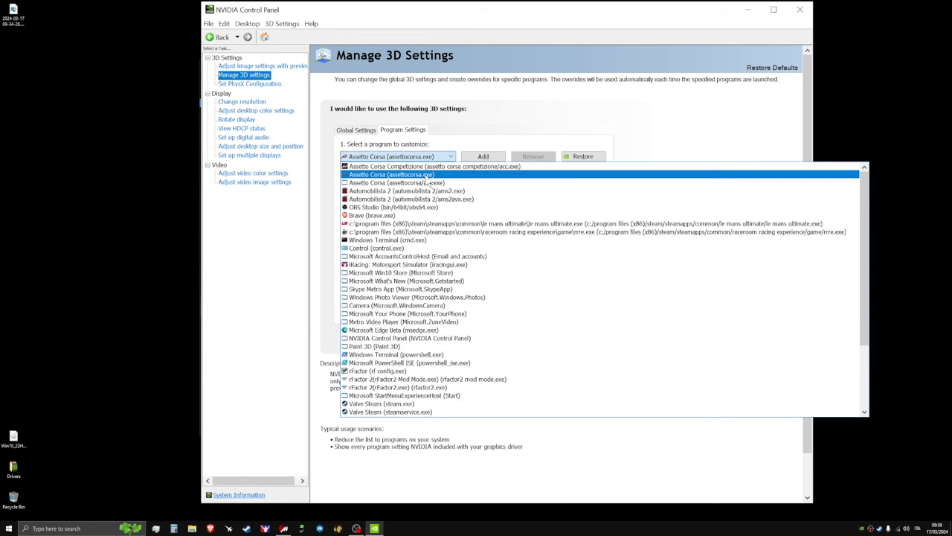
click(489, 139)
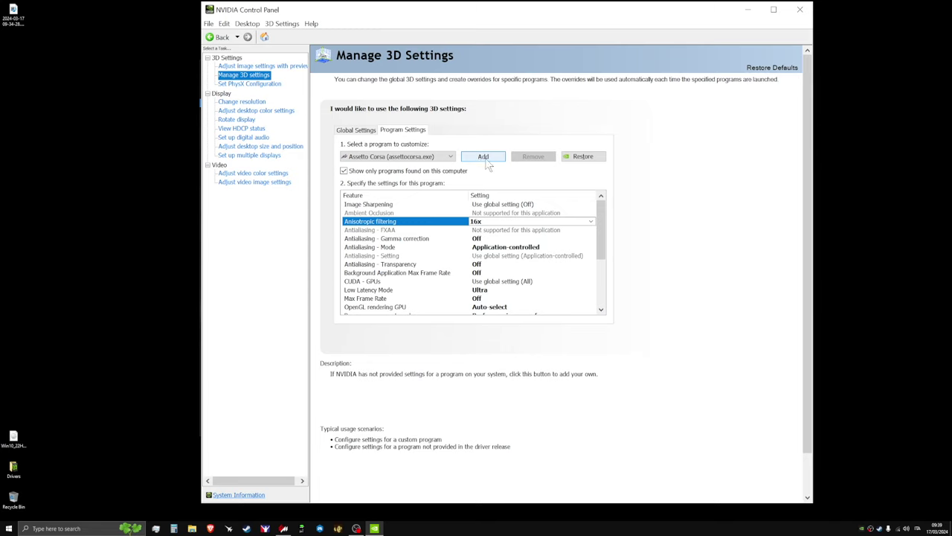
click(486, 159)
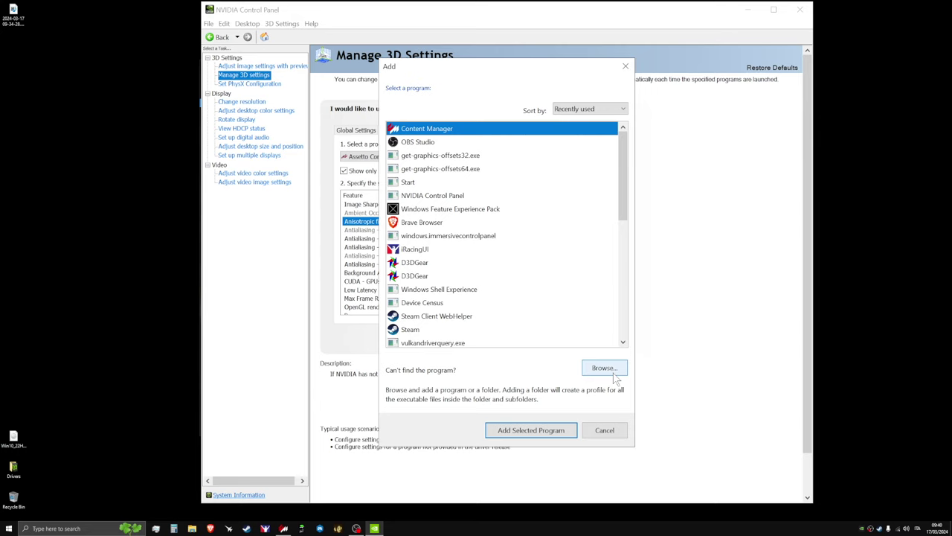
click(616, 439)
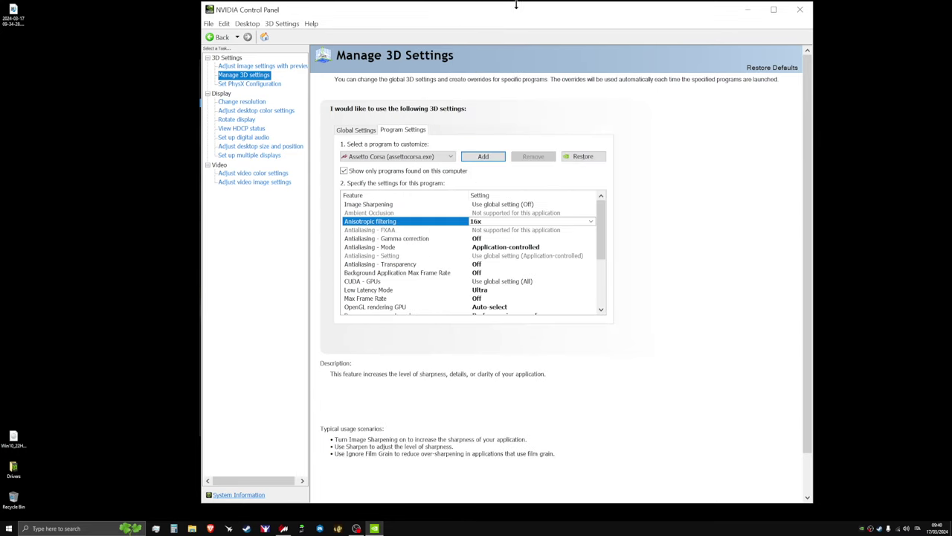
Step: Reselect the Assetto Corsa (assettocorsa.exe) profile, review its anisotropic filtering, and close NVIDIA Control Panel
click(451, 157)
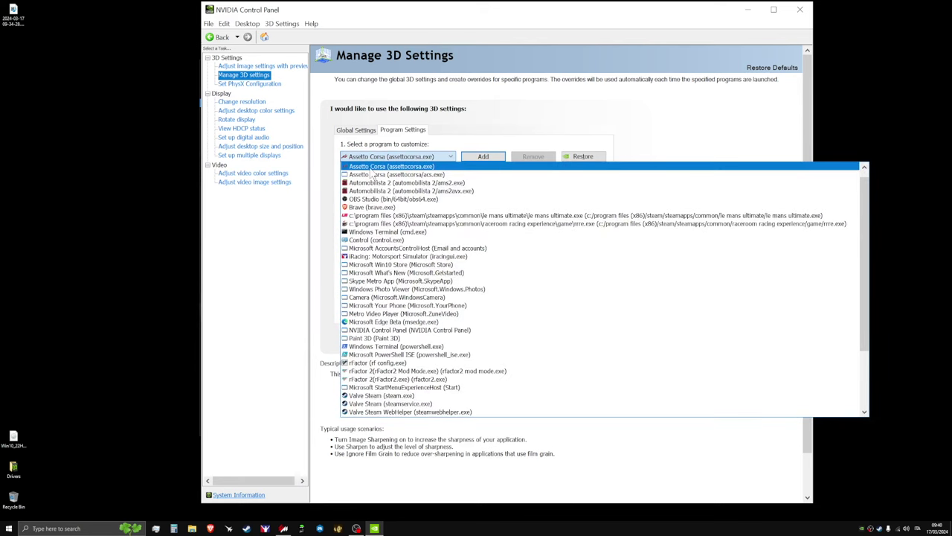
click(435, 166)
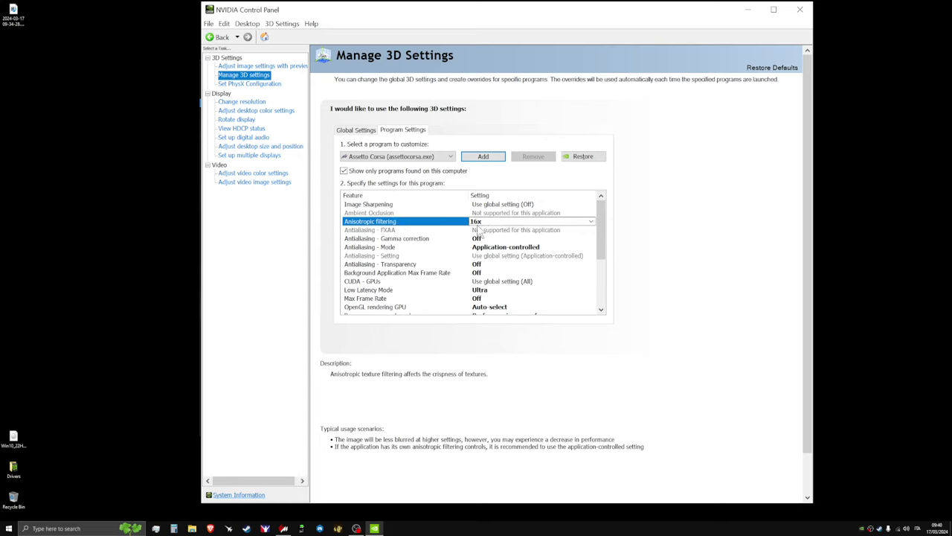
click(800, 10)
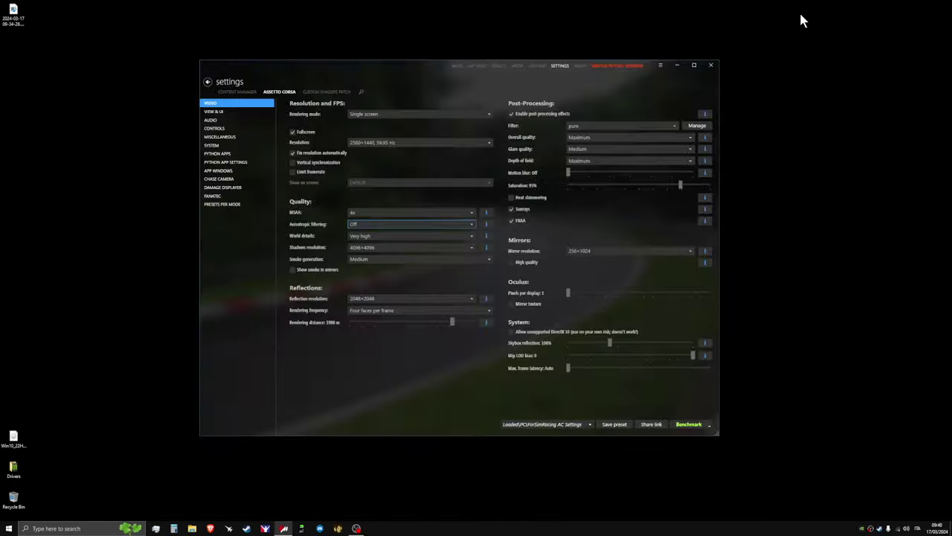
Step: Select Very high for world details and 4096×4096 for shadows resolution in the video quality settings
click(377, 235)
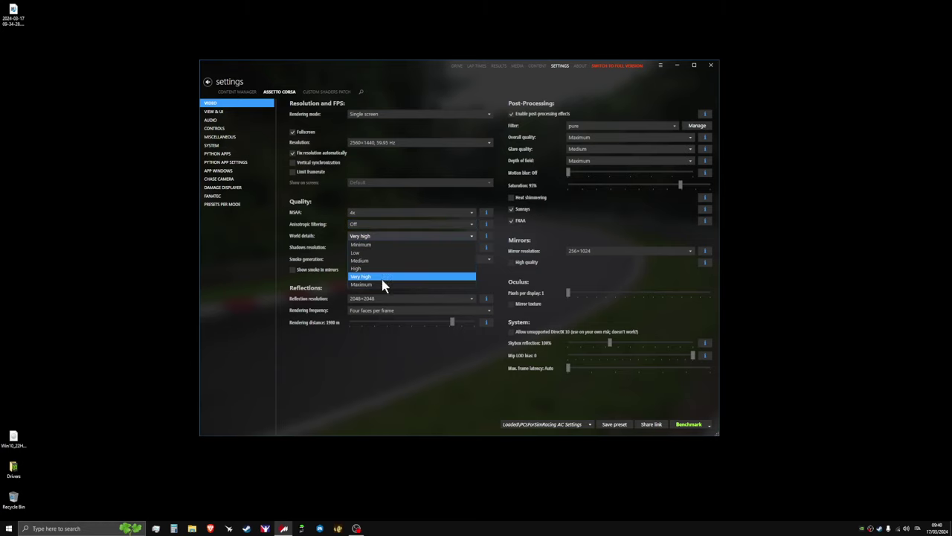
click(379, 277)
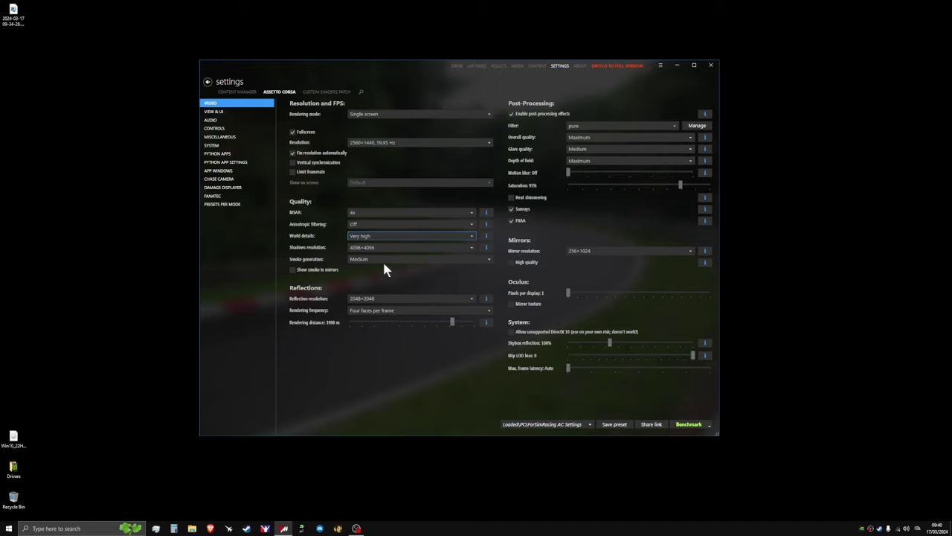
click(472, 249)
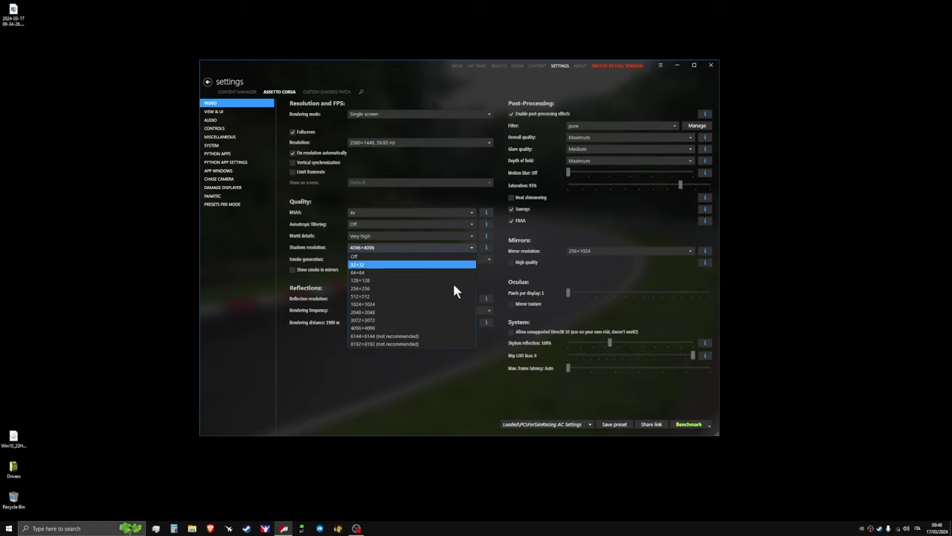
click(415, 330)
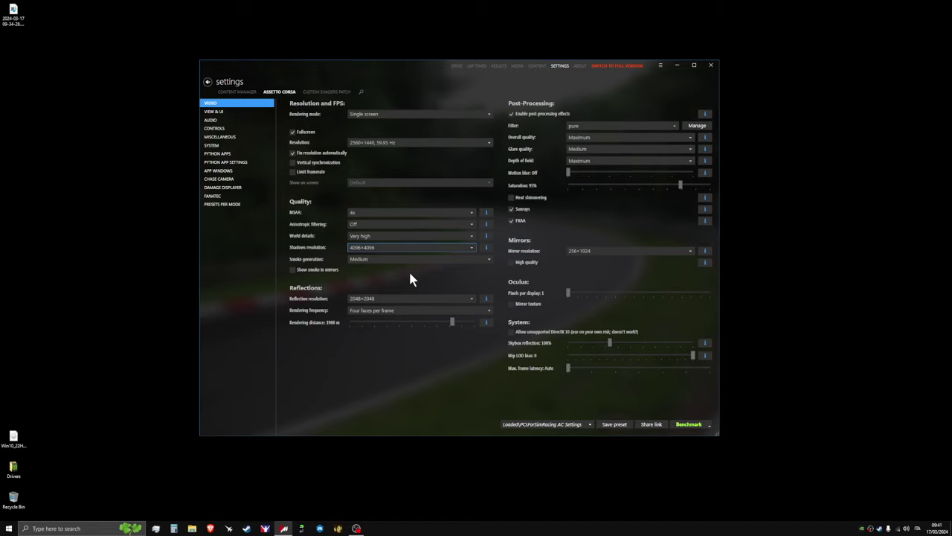
Step: Set smoke generation to Low in the video quality settings
click(380, 261)
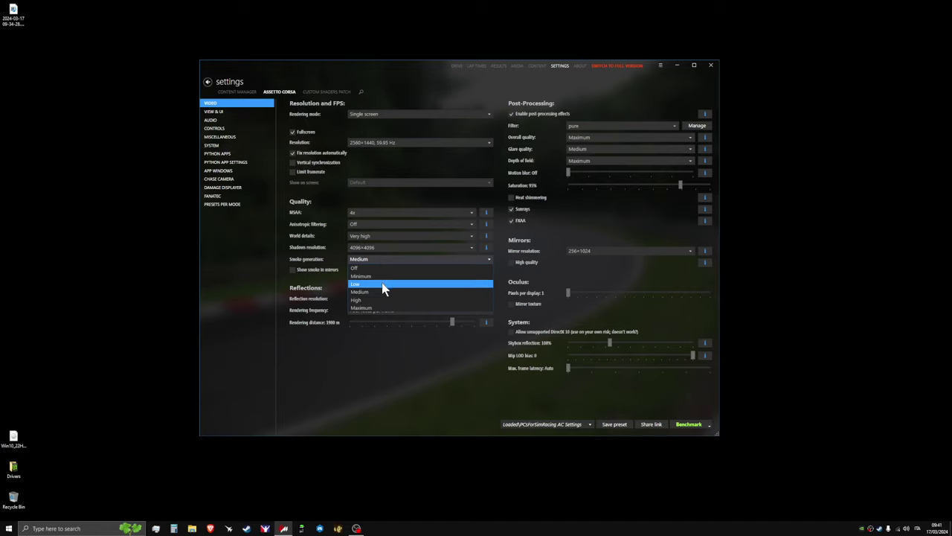
click(382, 285)
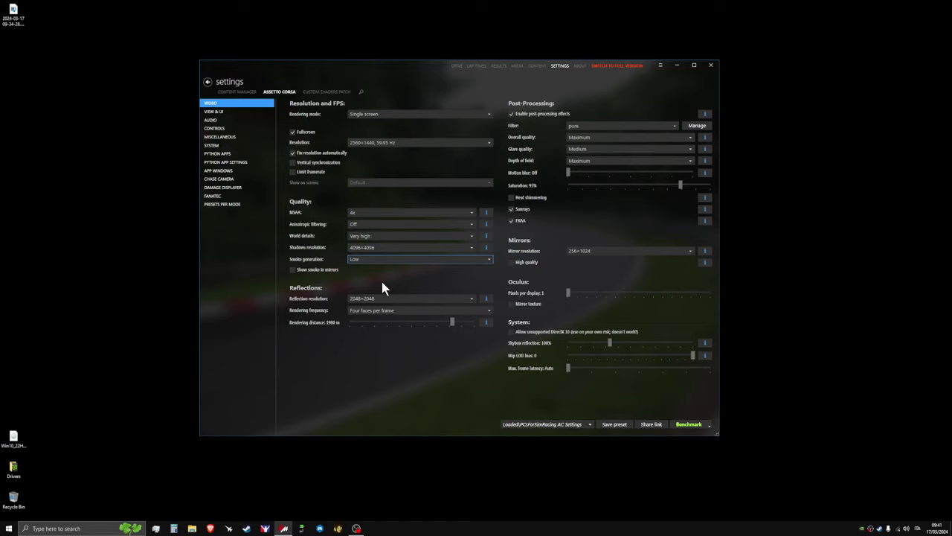
click(376, 259)
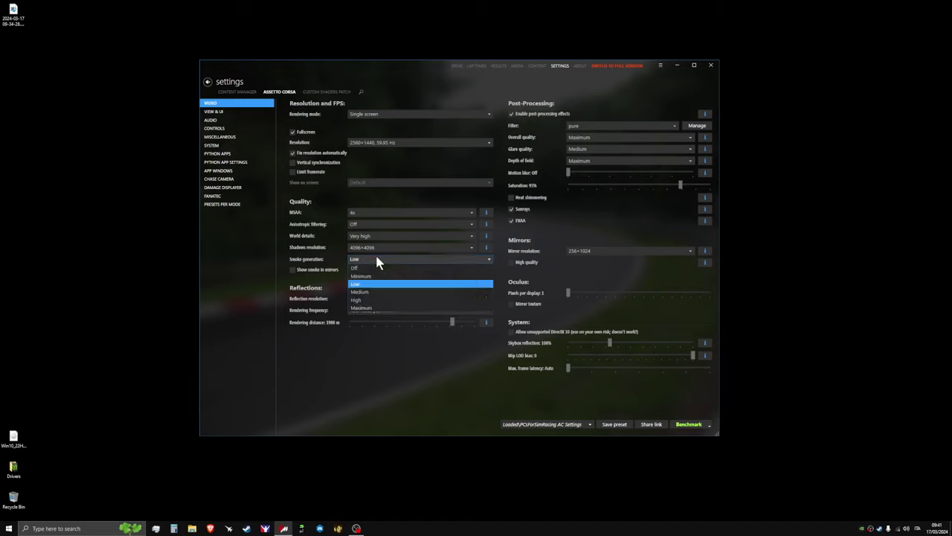
click(376, 258)
click(377, 260)
click(382, 289)
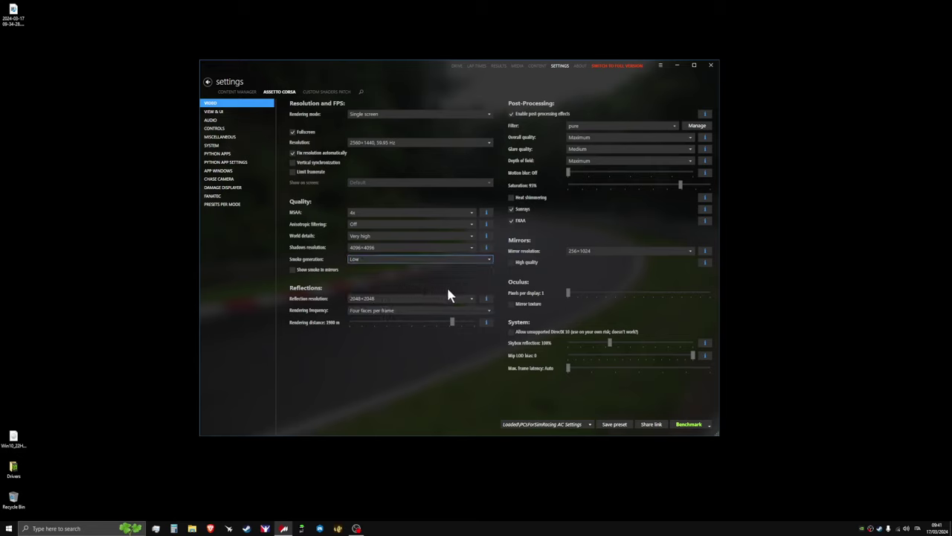
Step: Select 2048×2048 as the reflection resolution and keep the rendering frequency at Four faces per frame
click(472, 300)
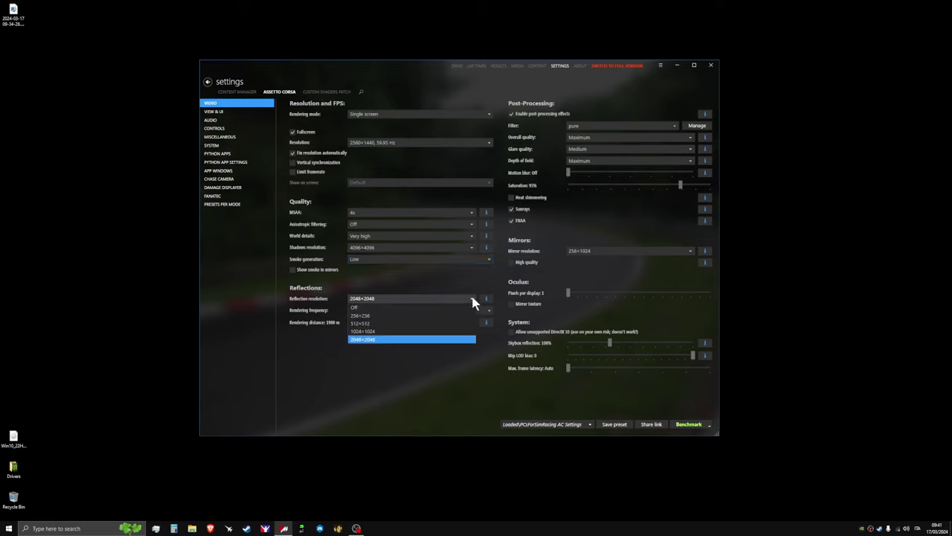
click(456, 343)
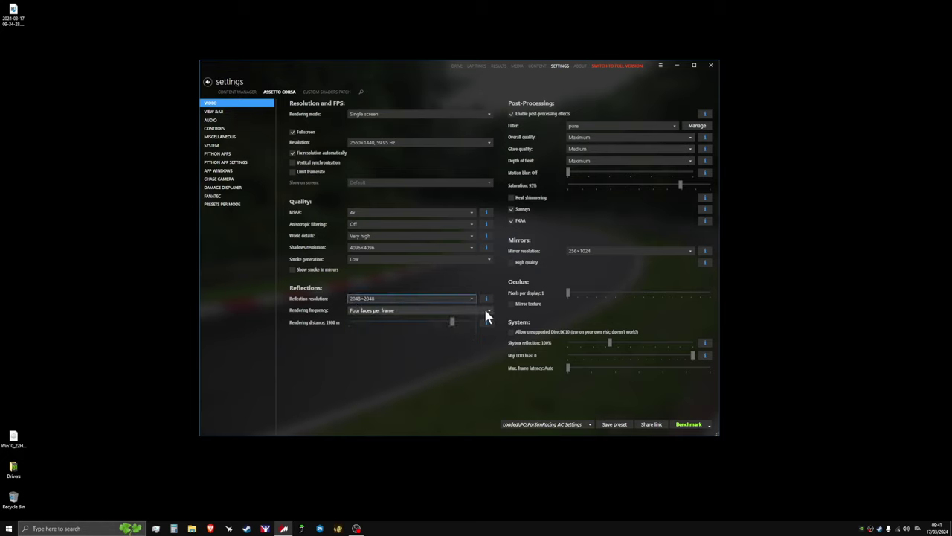
click(485, 316)
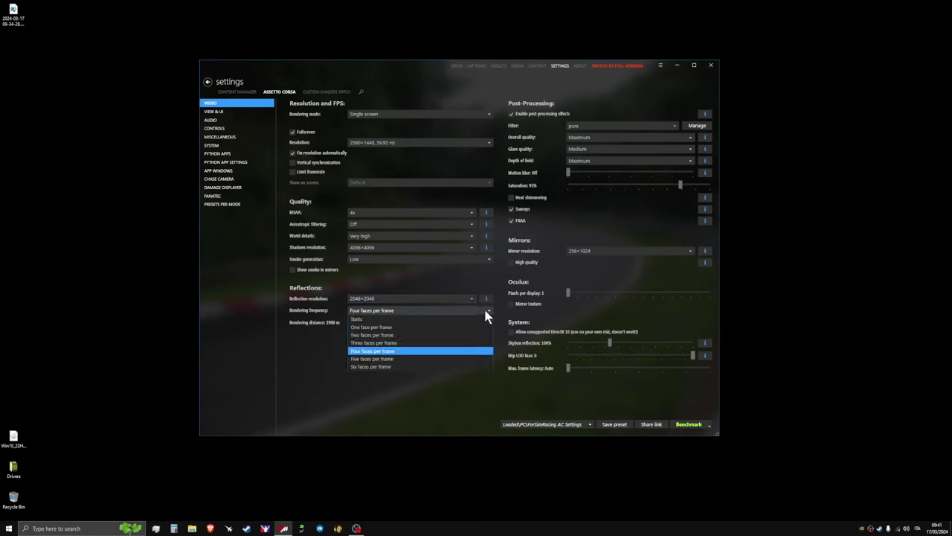
click(485, 312)
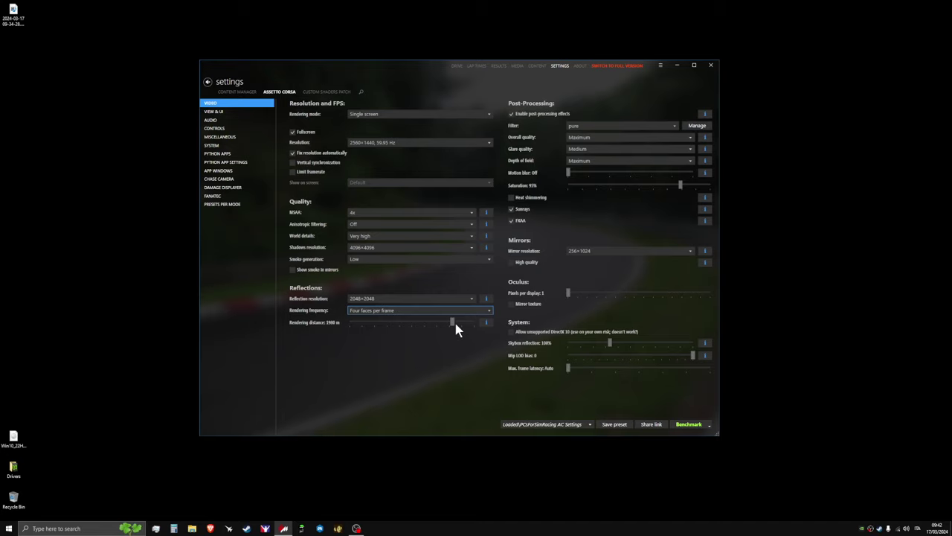
Step: Review the preview for reflection rendering distance and the list of post-processing filters, leaving the filter on pure
click(486, 322)
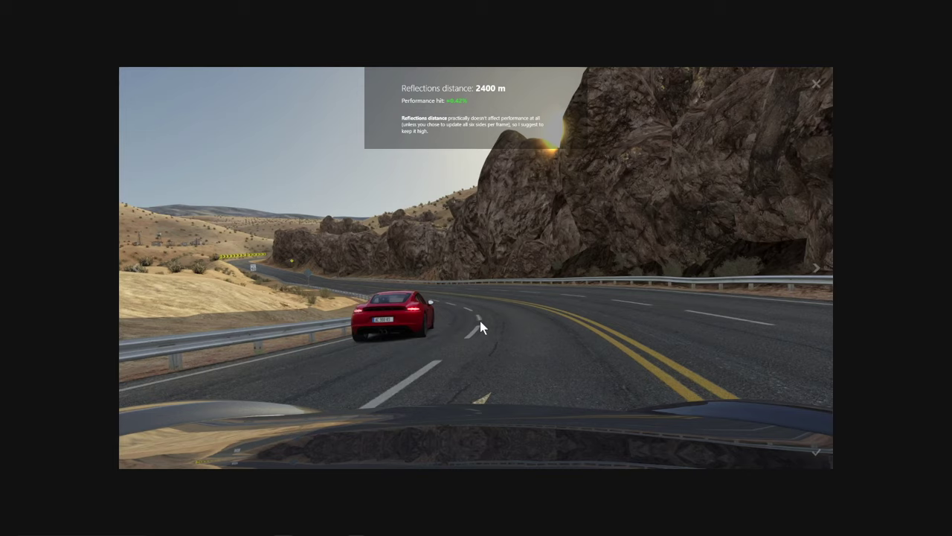
click(483, 322)
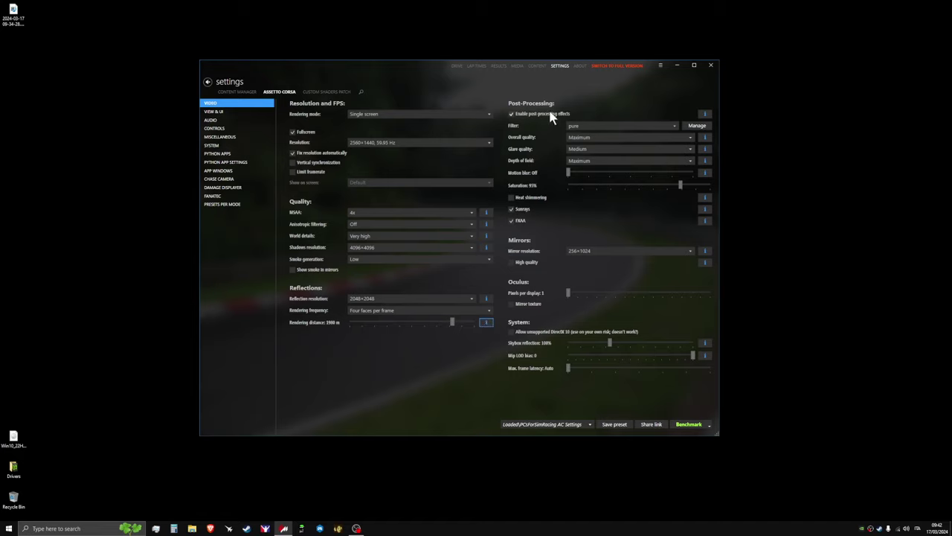
click(675, 127)
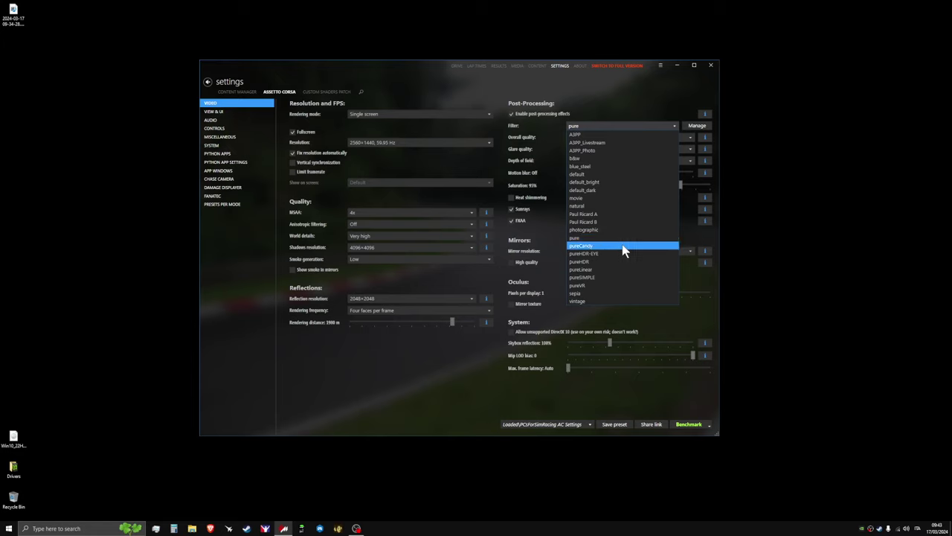
key(Escape)
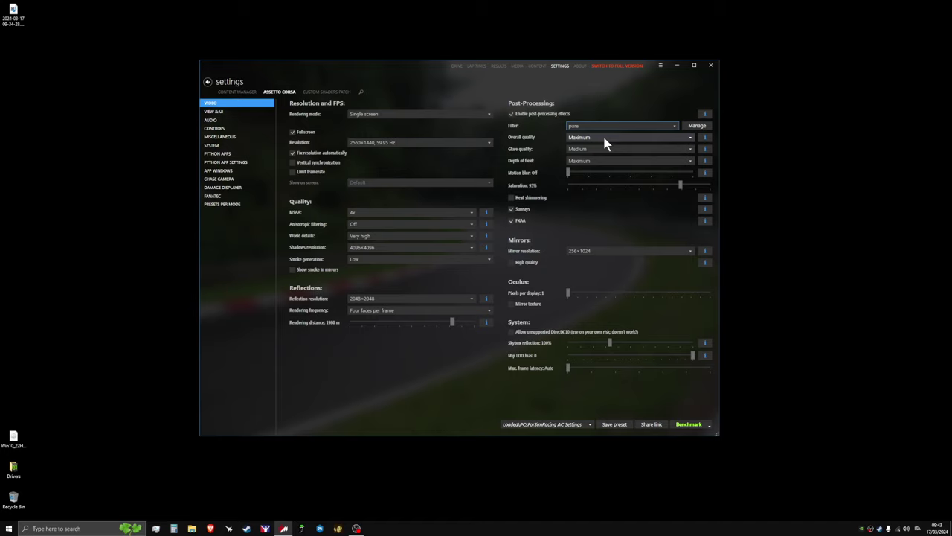
Step: Compare the glare quality levels in the preview, cycling through them back to medium, and close it
click(705, 150)
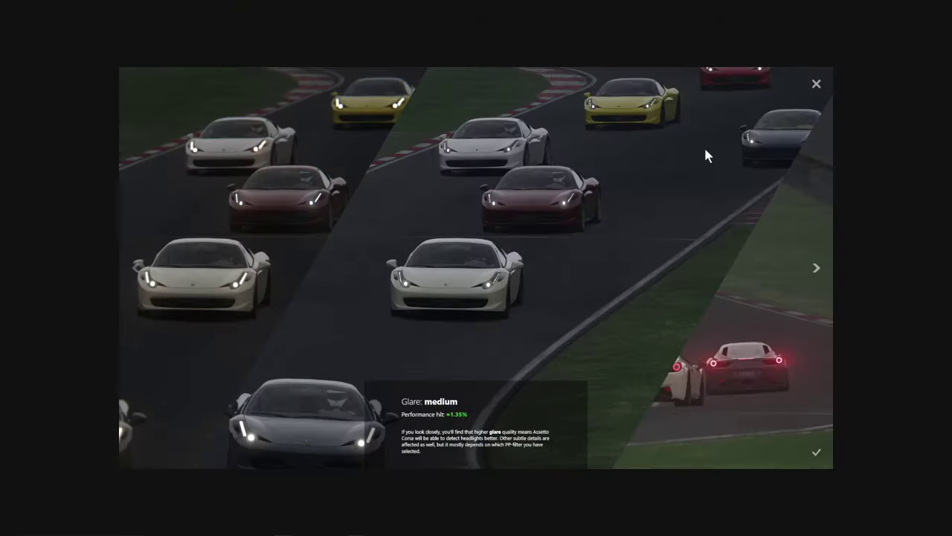
click(816, 271)
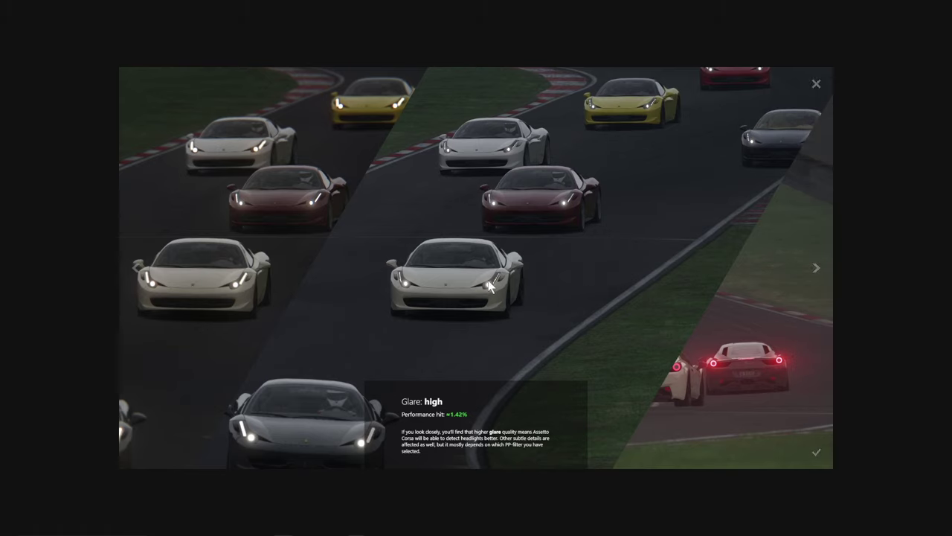
click(818, 269)
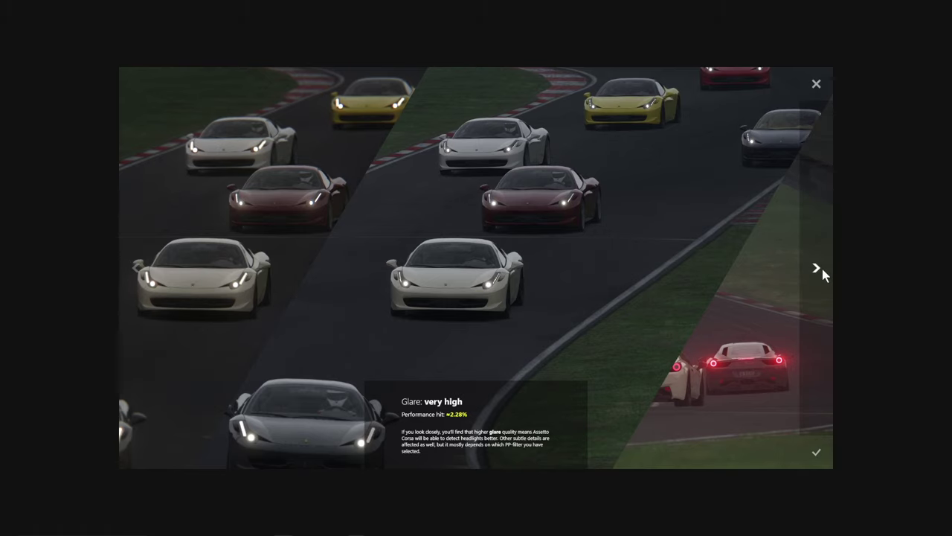
click(818, 270)
click(821, 271)
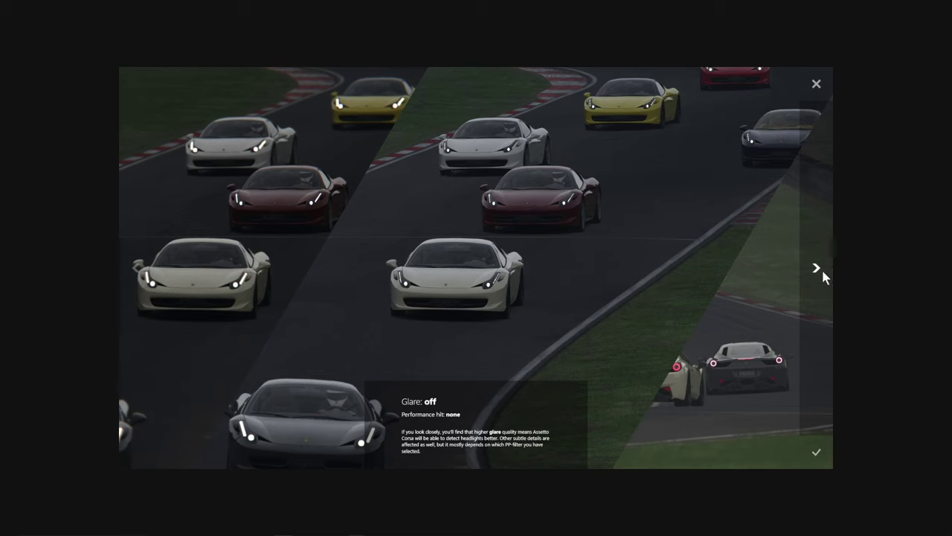
click(821, 268)
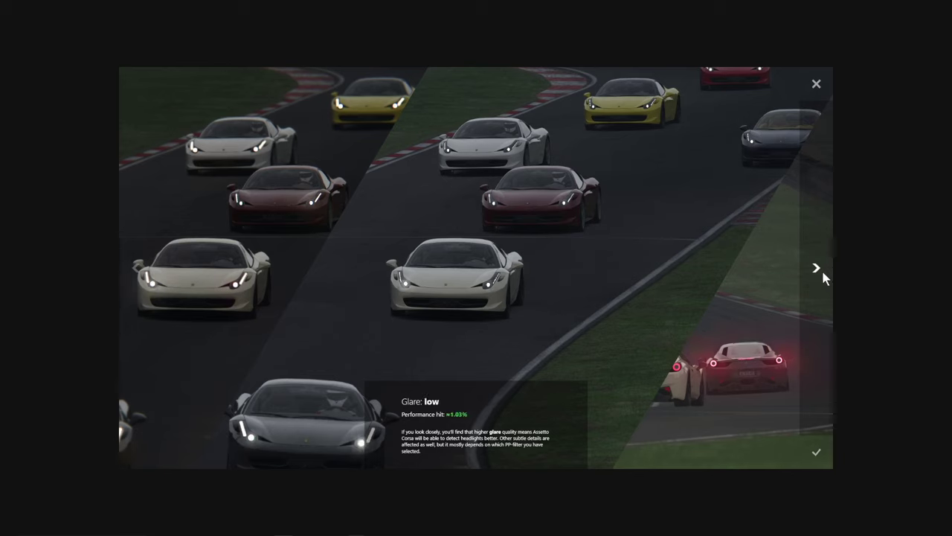
click(821, 267)
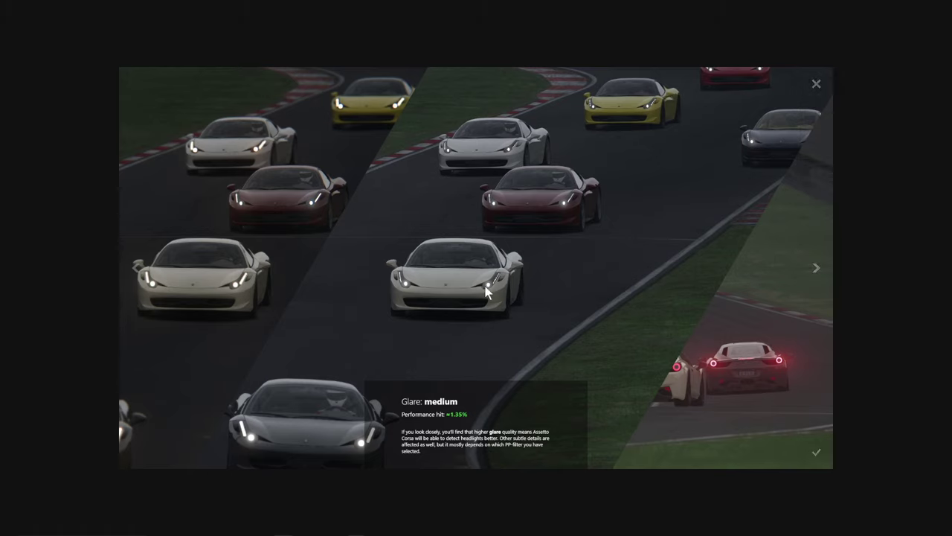
click(747, 154)
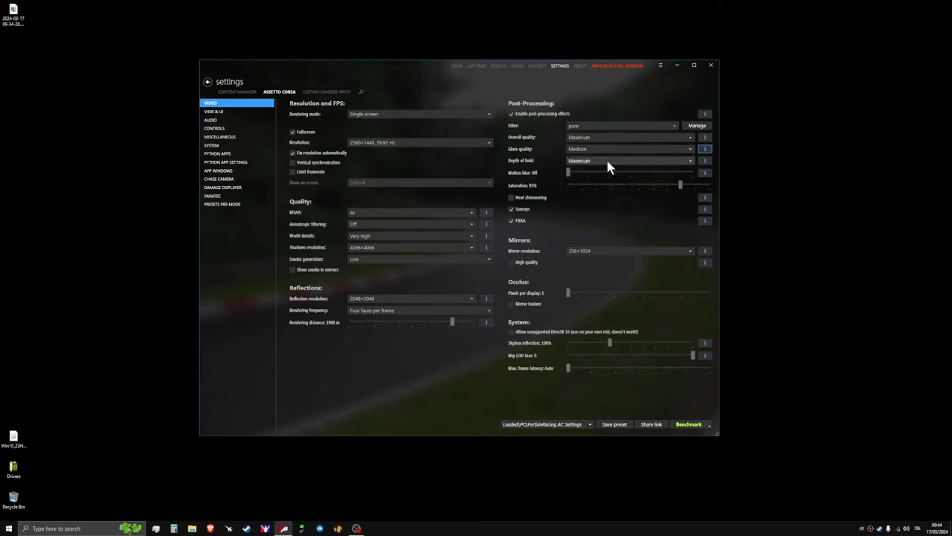
Step: Leave motion blur Off and compare heat shimmering off and on in its preview, closing it without applying a change
click(567, 173)
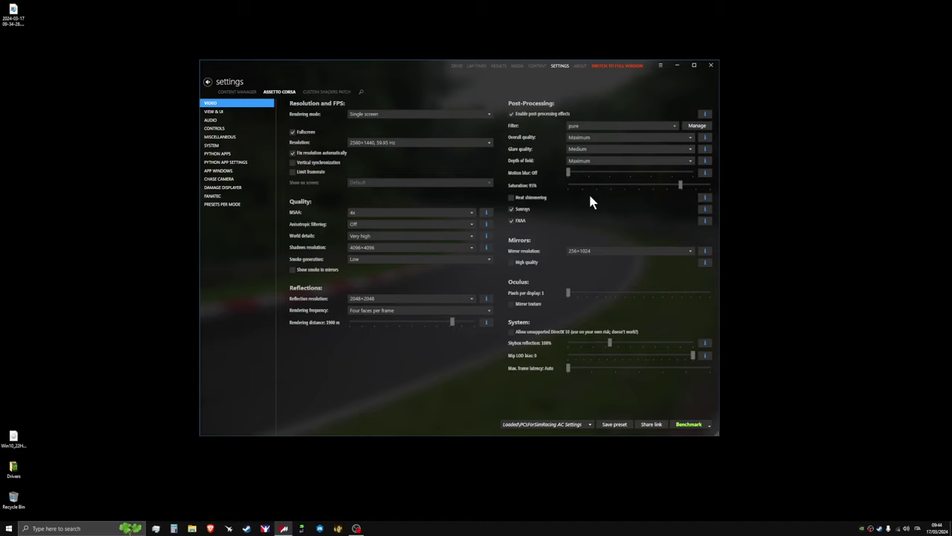
click(706, 199)
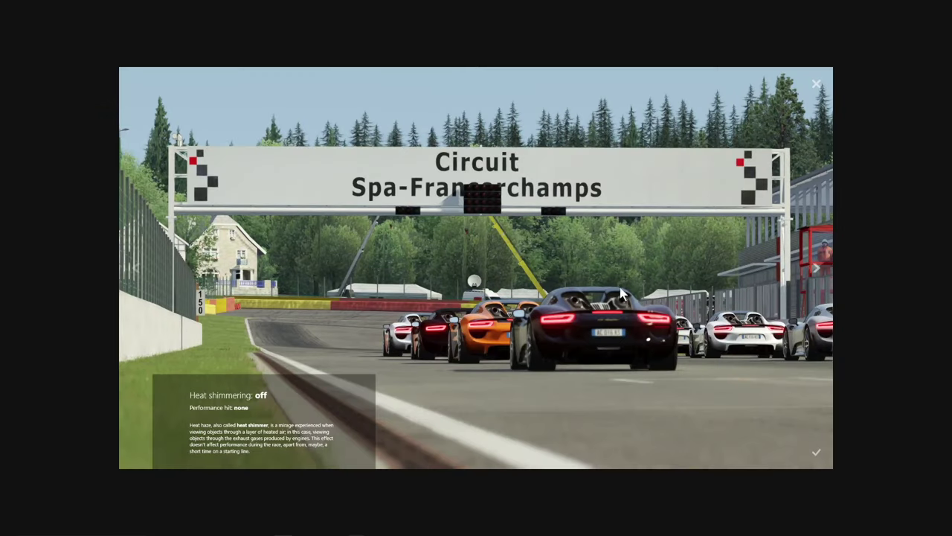
click(817, 273)
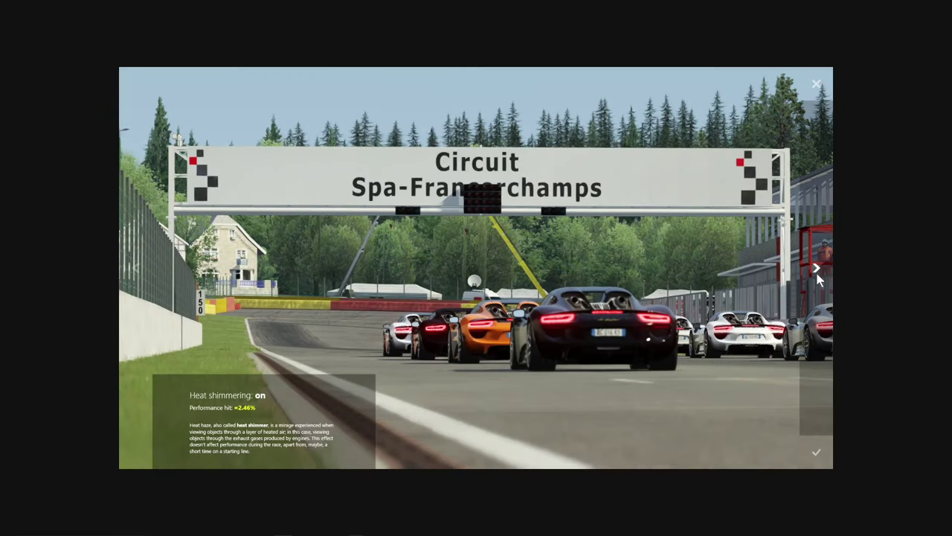
click(816, 273)
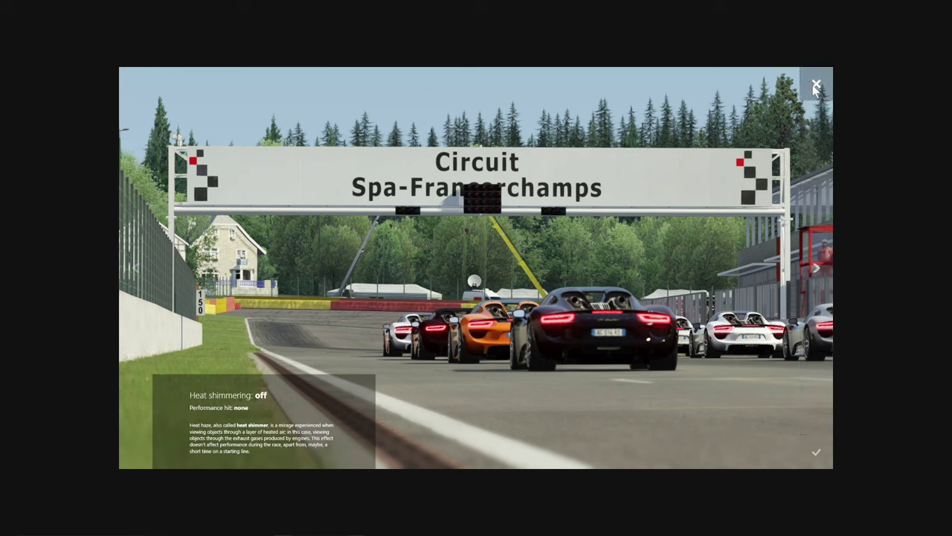
click(817, 270)
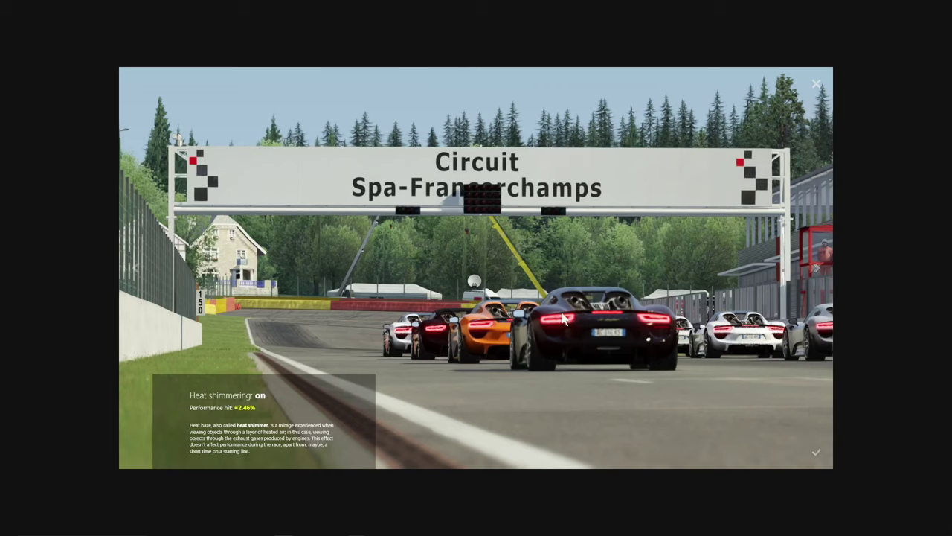
click(816, 84)
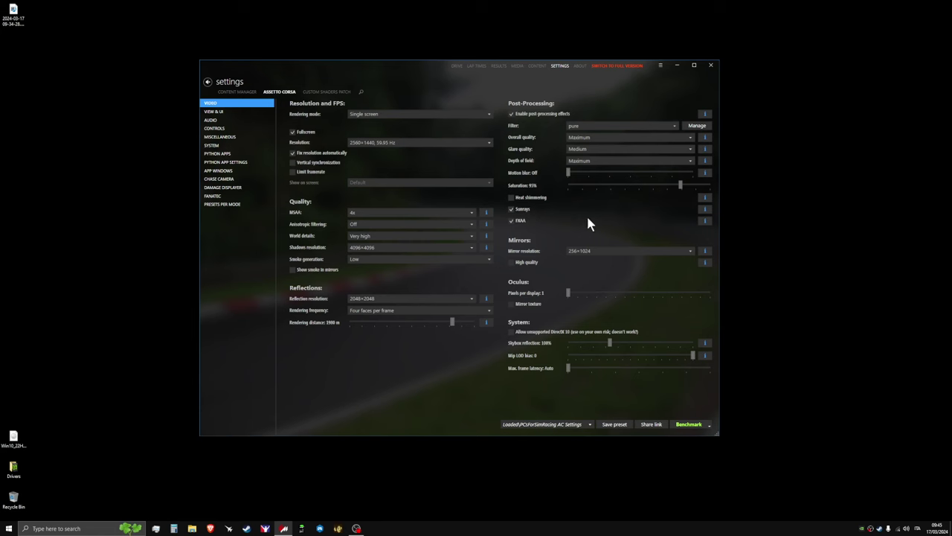
Step: Compare sunrays on and off in the preview and close it without applying a change
click(708, 212)
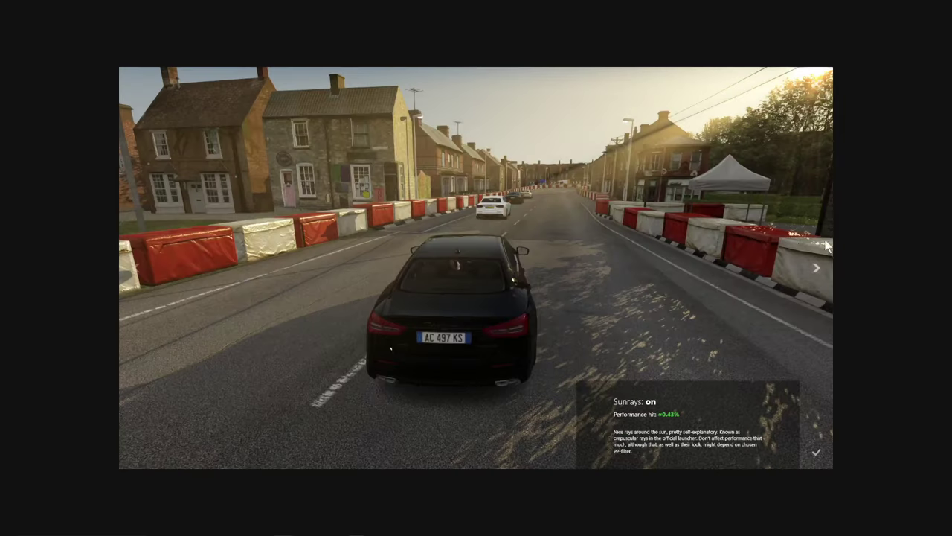
click(132, 271)
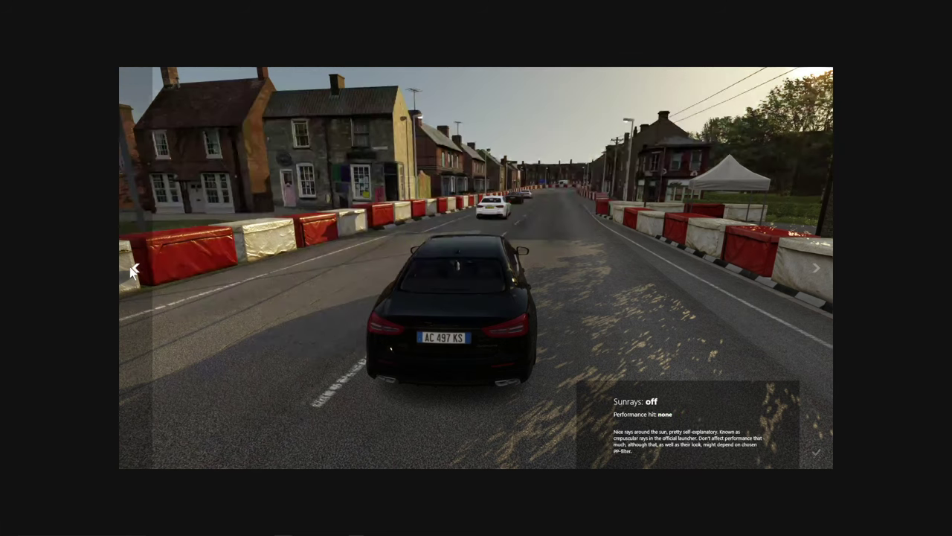
click(828, 268)
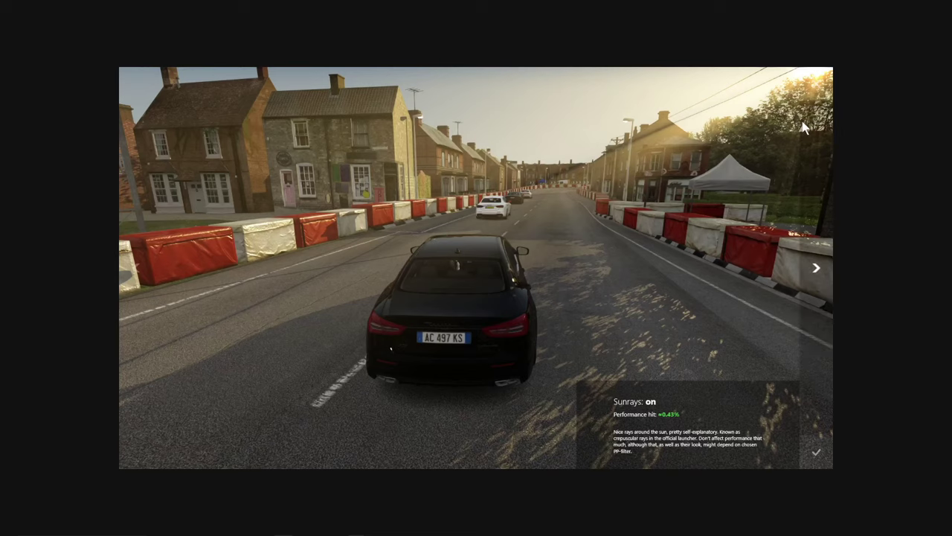
key(Escape)
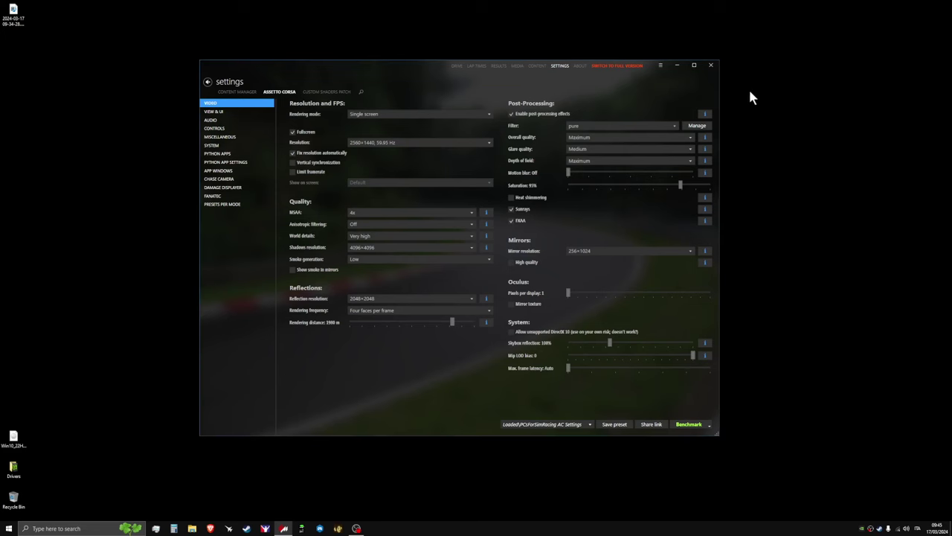
Step: Review the mirror resolution options and leave the setting at 256×1024
click(691, 255)
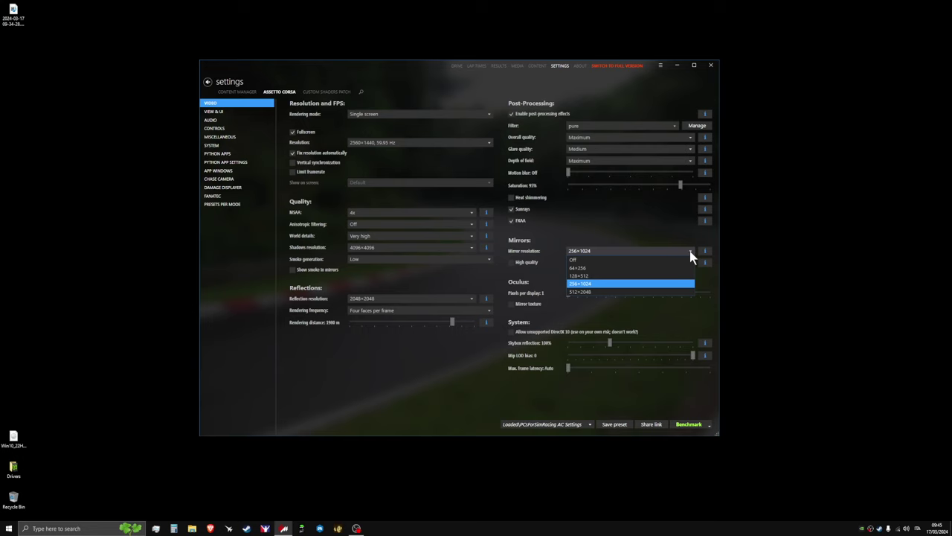
click(690, 251)
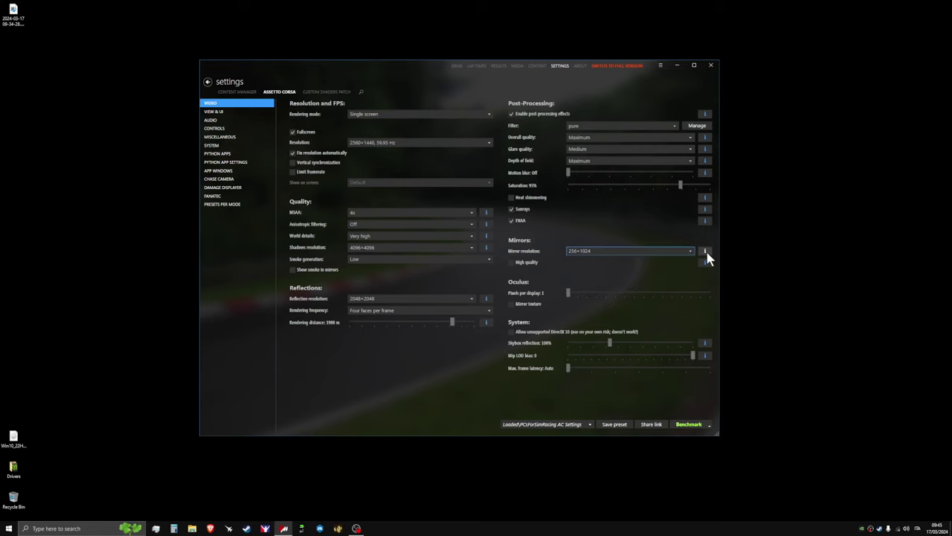
Step: Compare mirror resolutions from off to 512×2048 in the preview, return to 256×1024 and close it without applying a change
click(706, 255)
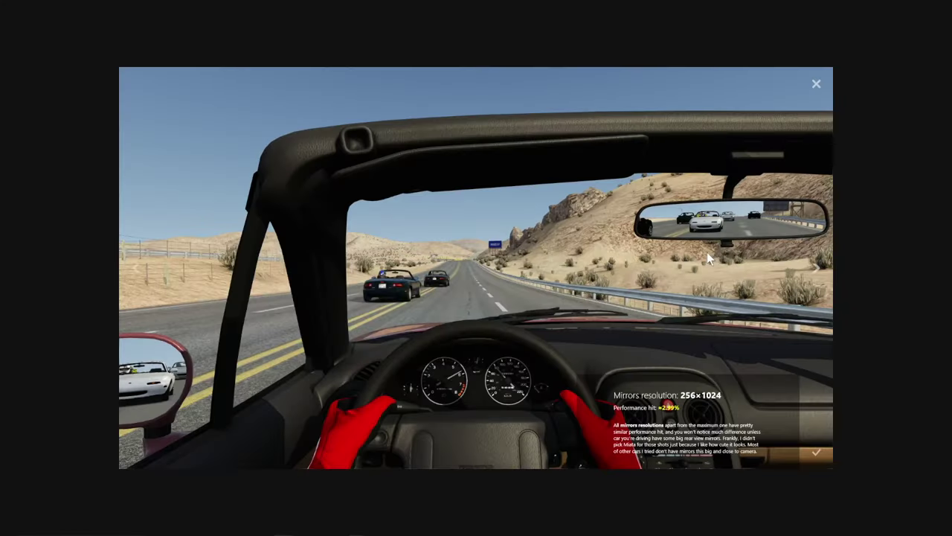
click(136, 273)
click(135, 272)
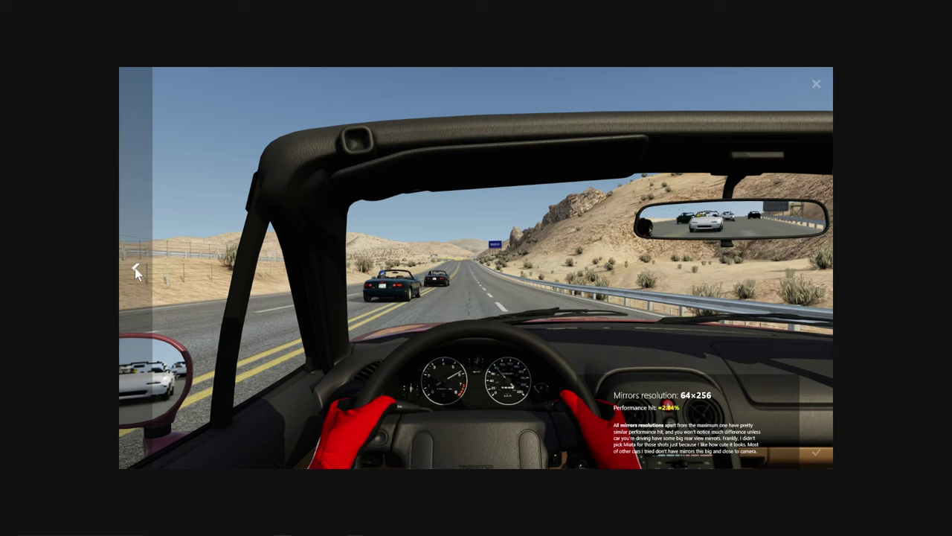
click(135, 272)
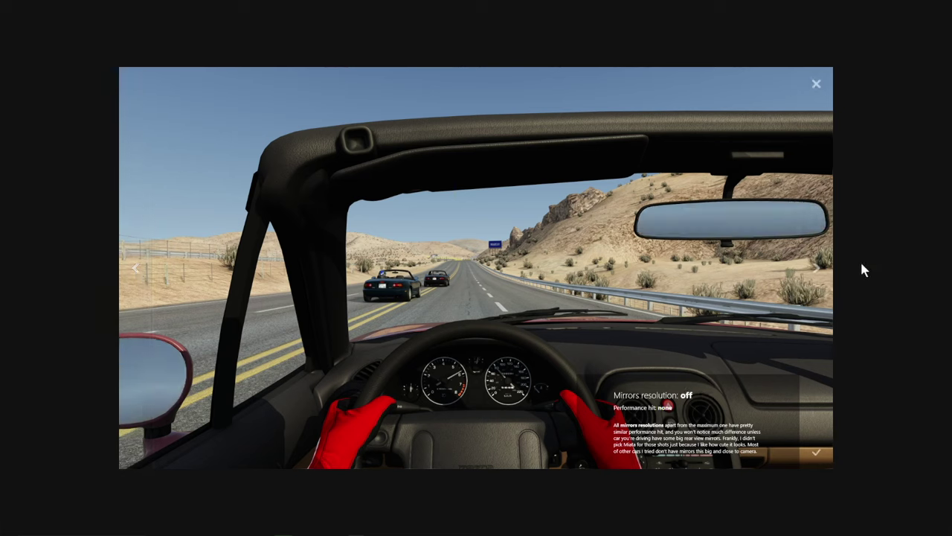
click(818, 270)
click(818, 270)
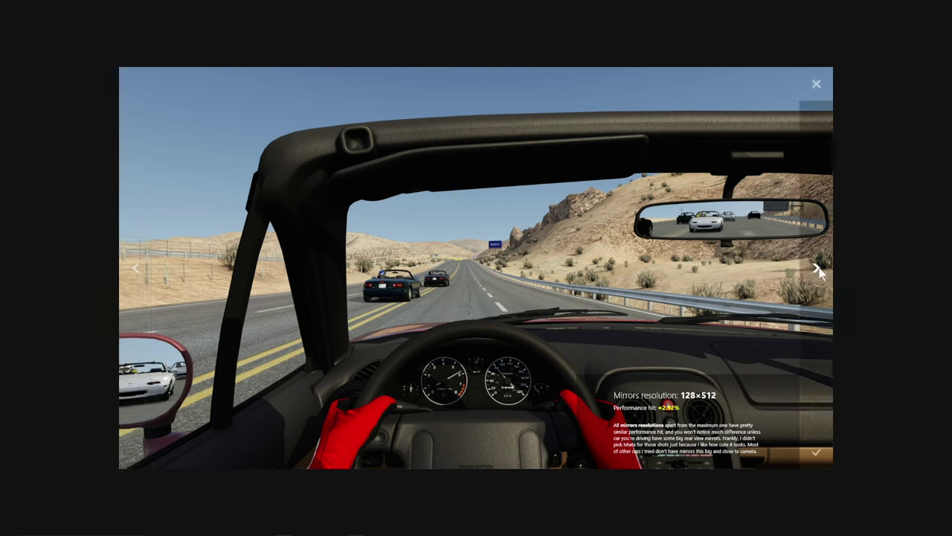
click(818, 270)
click(819, 267)
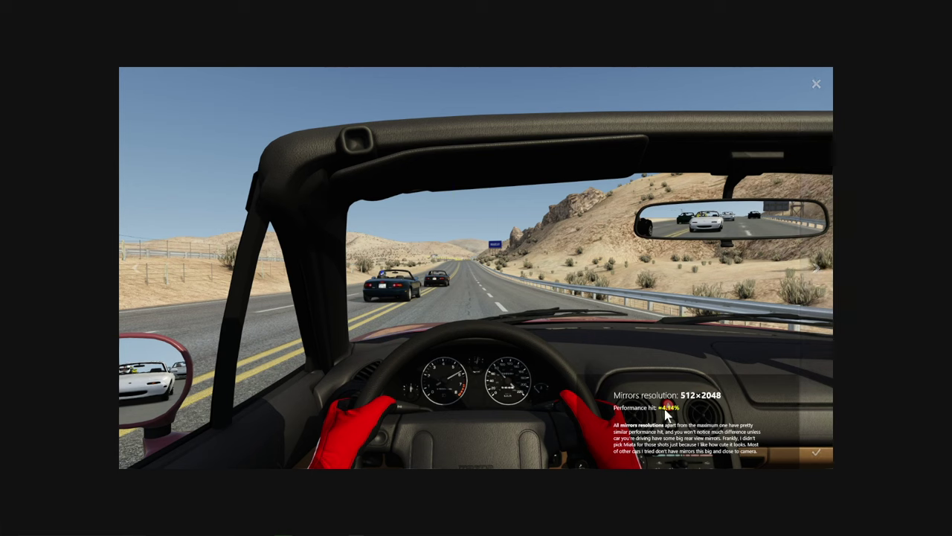
click(135, 269)
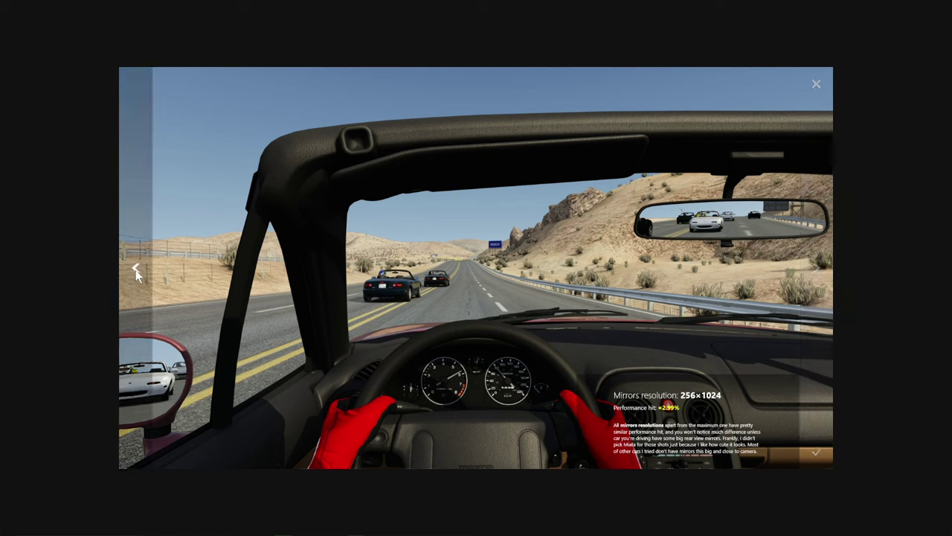
click(815, 84)
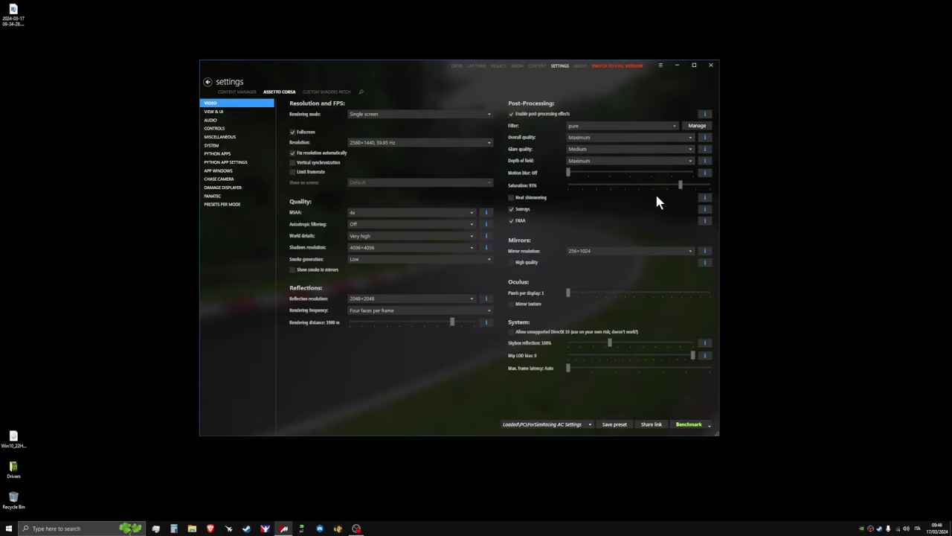
Step: Save the video settings preset over the existing PCsForSimRacing AC Settings.cmpreset file
click(625, 425)
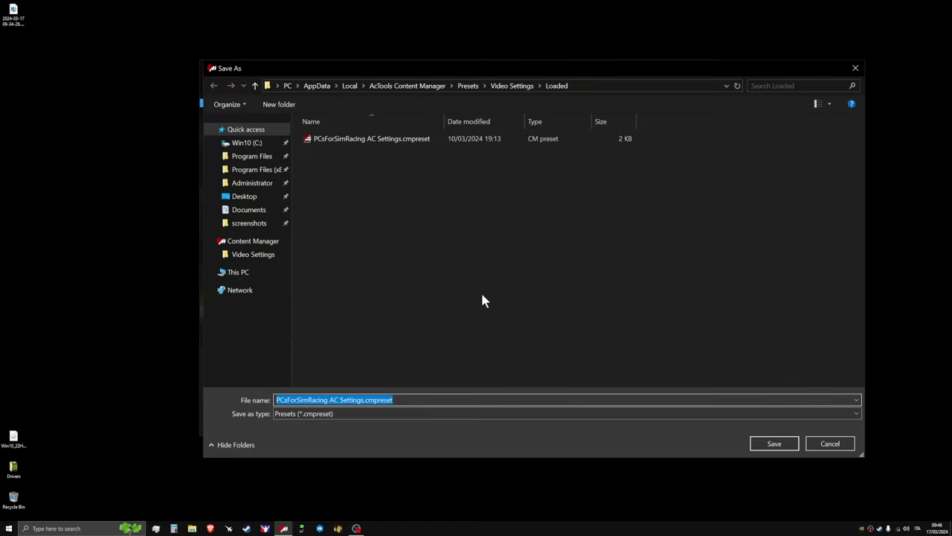
click(449, 145)
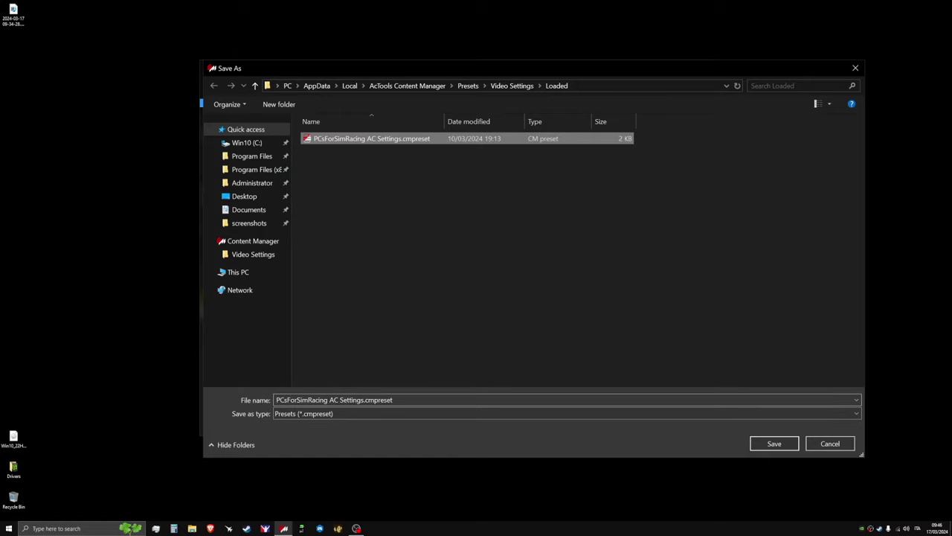
click(787, 451)
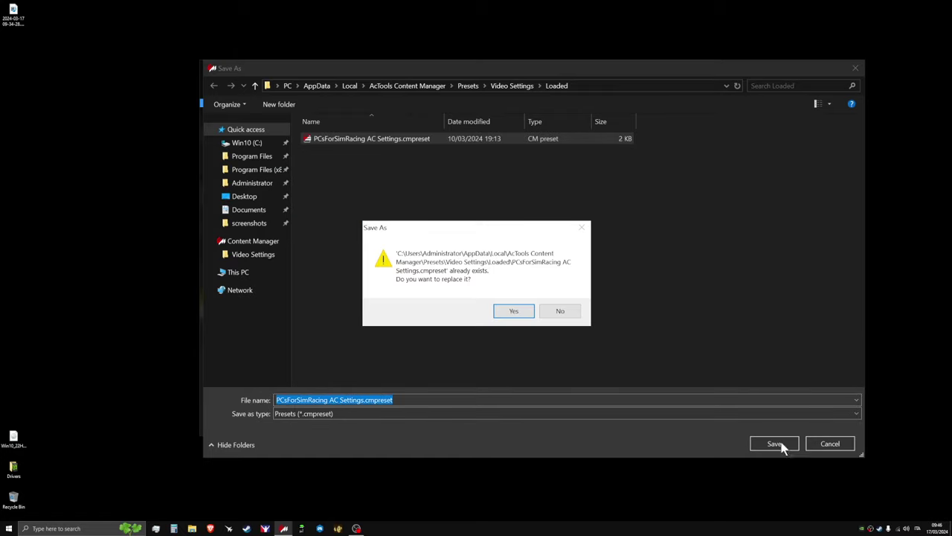
click(519, 313)
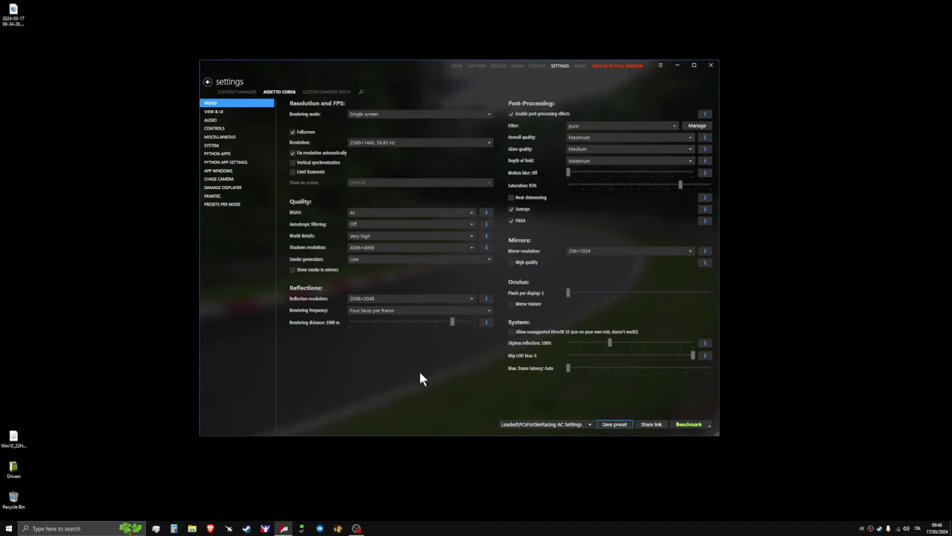
Step: Review the Custom Shaders Patch extension list, viewing the General Patch settings and Windscreen FX pages
click(344, 92)
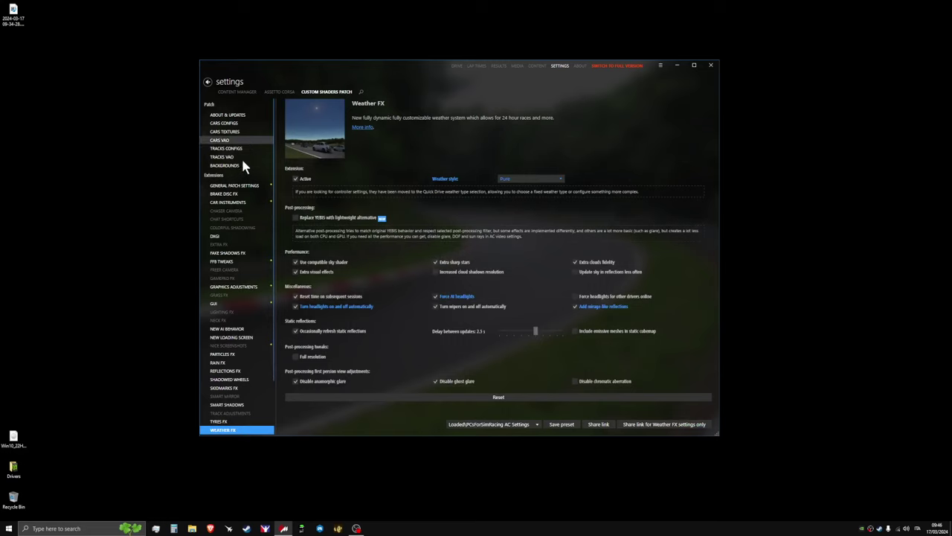
click(249, 191)
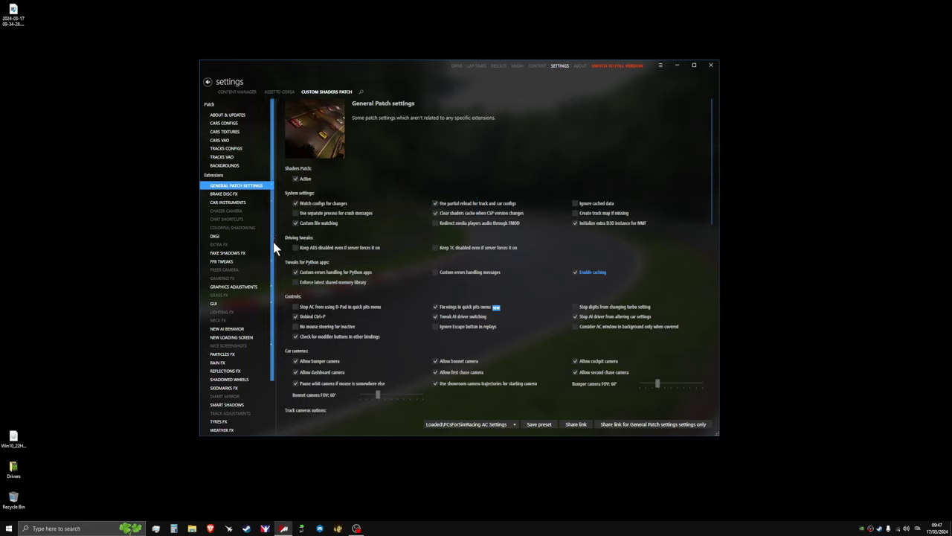
scroll(275, 257, down, 2)
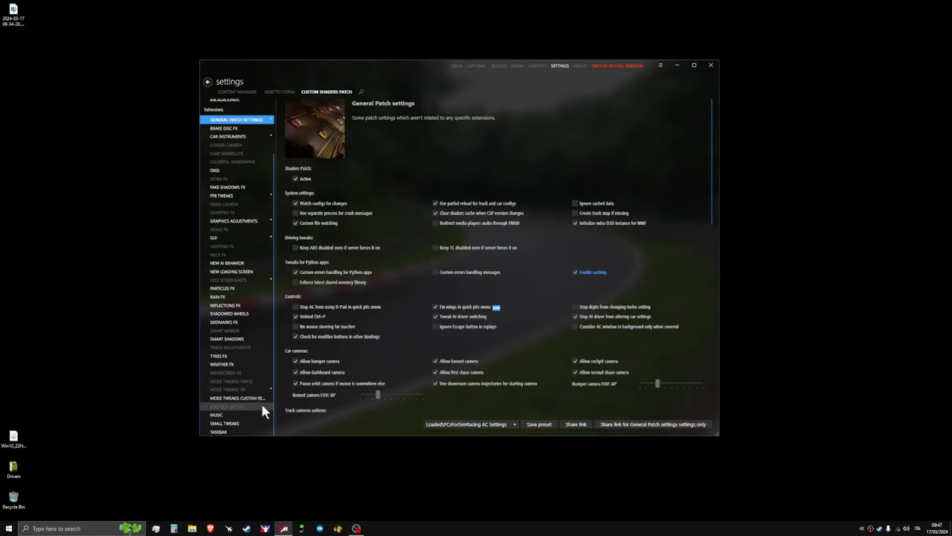
mouse_move(272, 400)
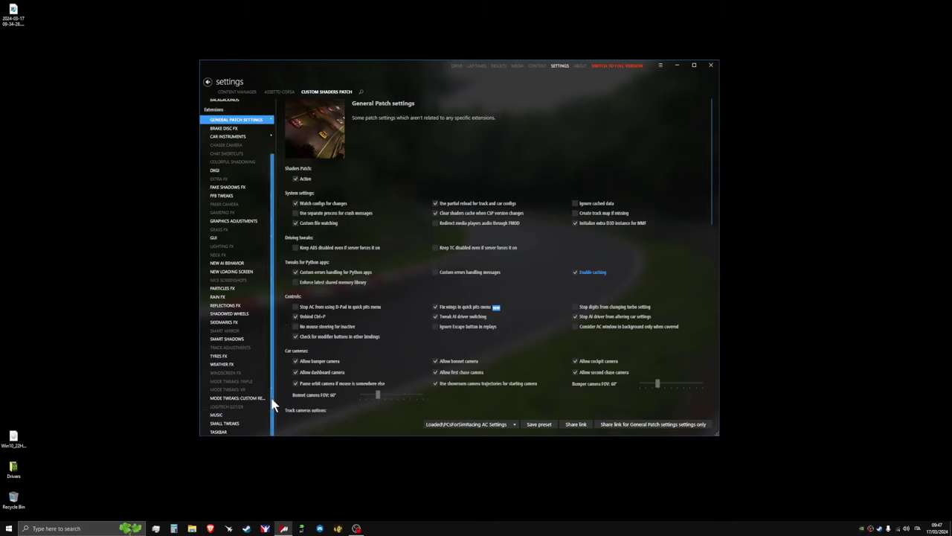
click(240, 376)
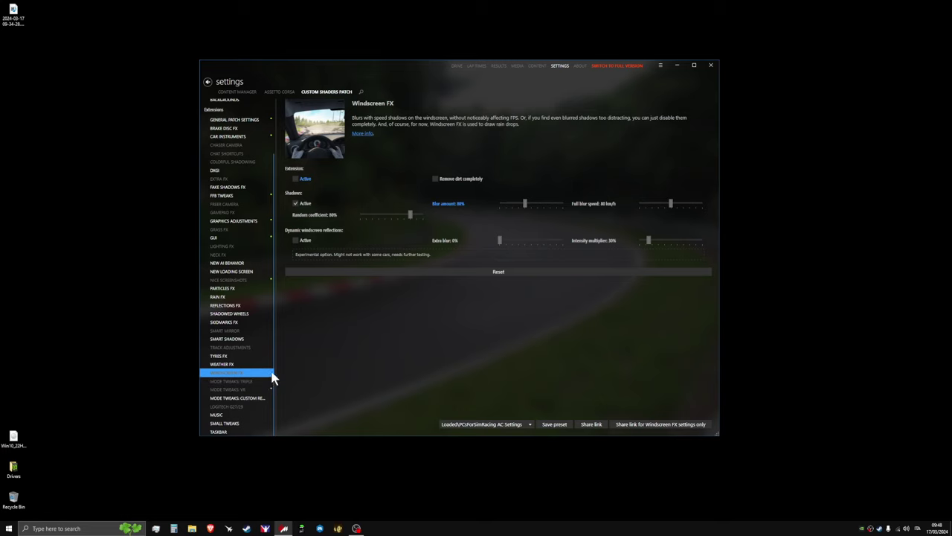
drag(275, 378, 281, 320)
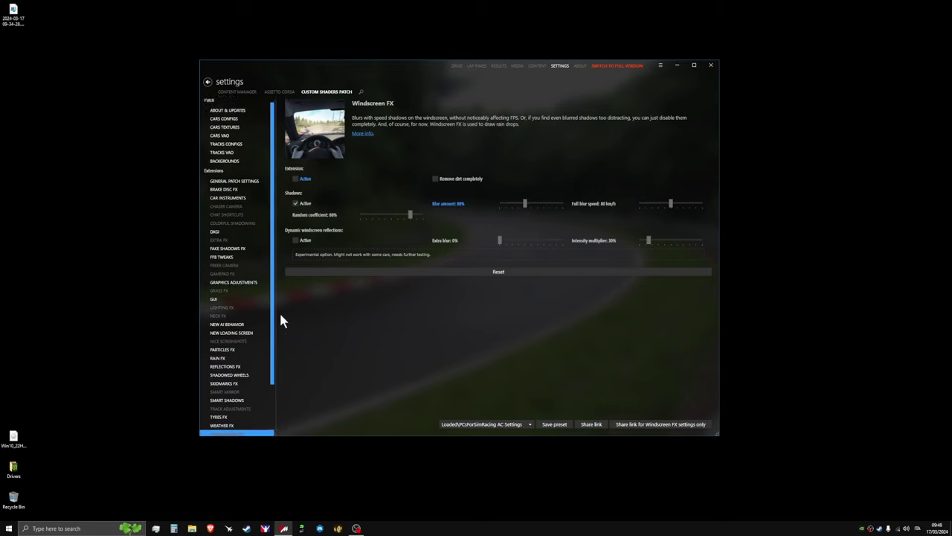
Step: Review the General Patch, Brake Disc FX, Car Instruments, Chaser Camera, Chat shortcuts and Colorful shadowing settings
click(246, 186)
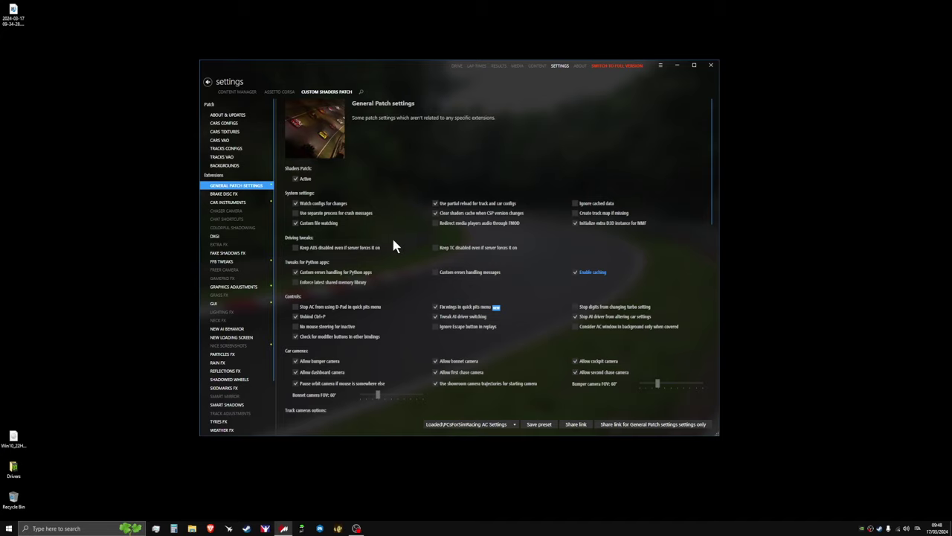
click(237, 195)
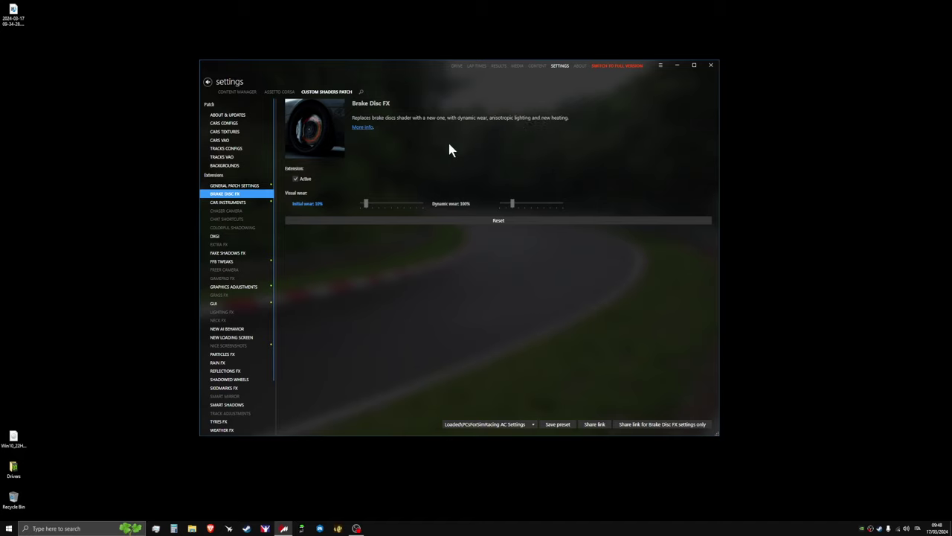
click(249, 201)
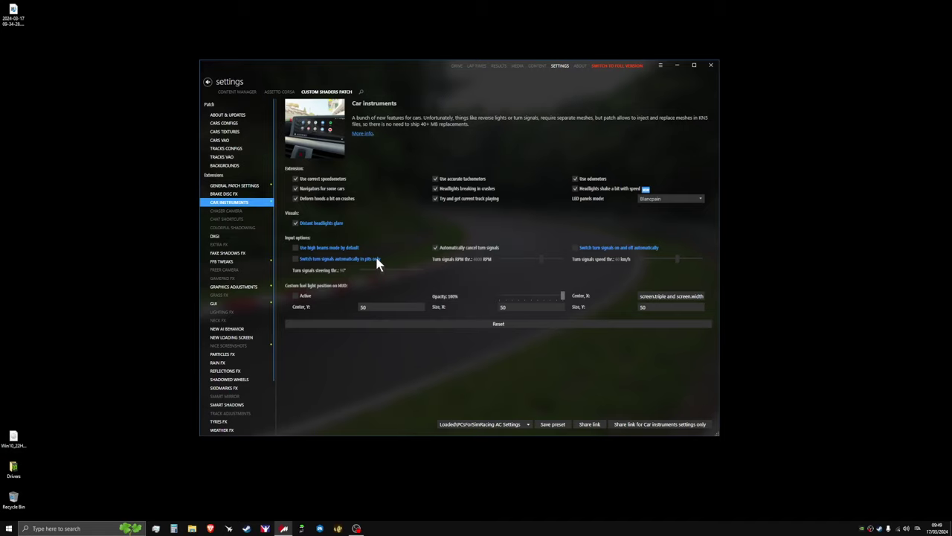
click(255, 212)
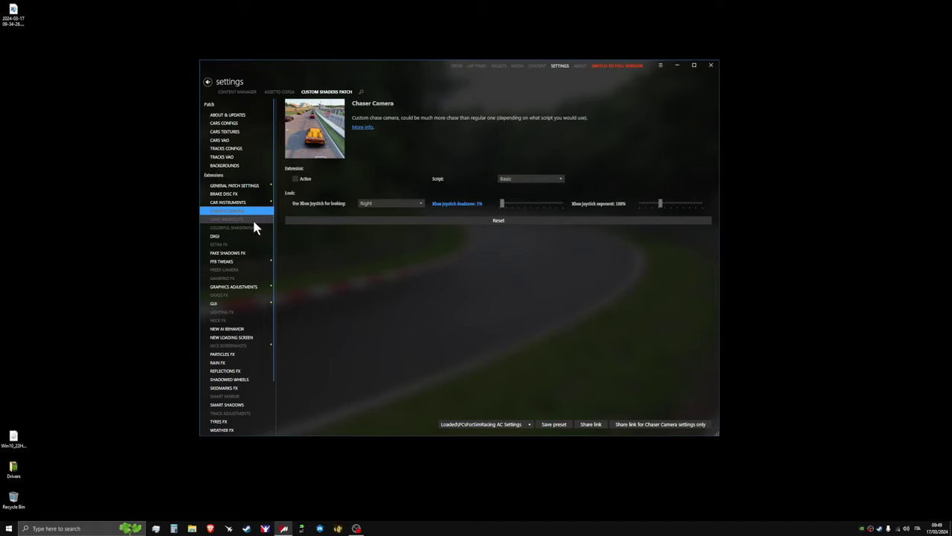
click(254, 222)
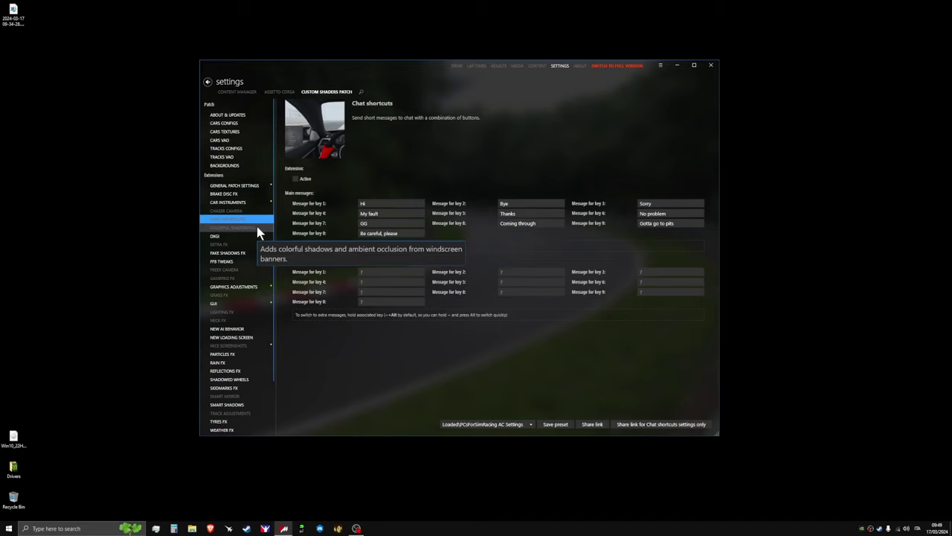
click(261, 229)
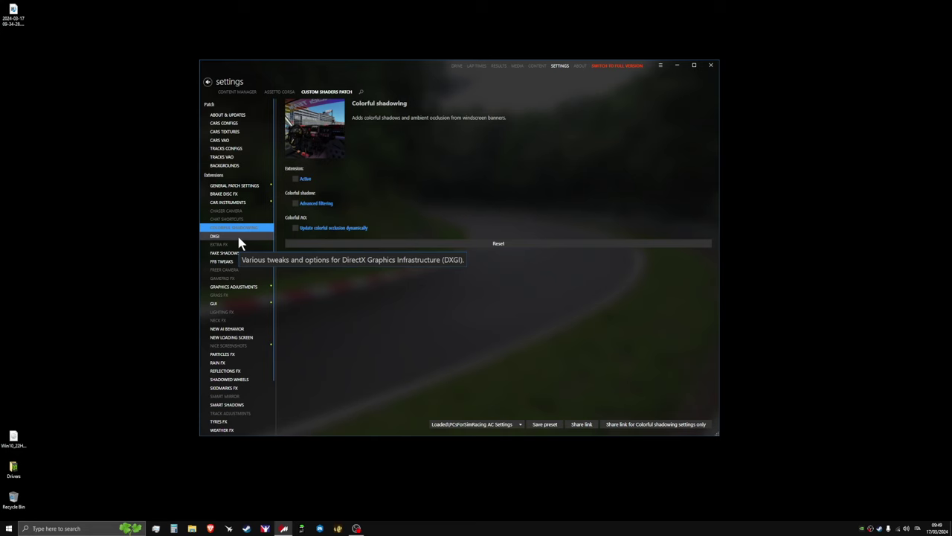
Step: Review the DXGI, Extra FX, Fake Shadows FX, FFB Tweaks and Gamepad FX settings, ending on Graphics adjustments
click(239, 237)
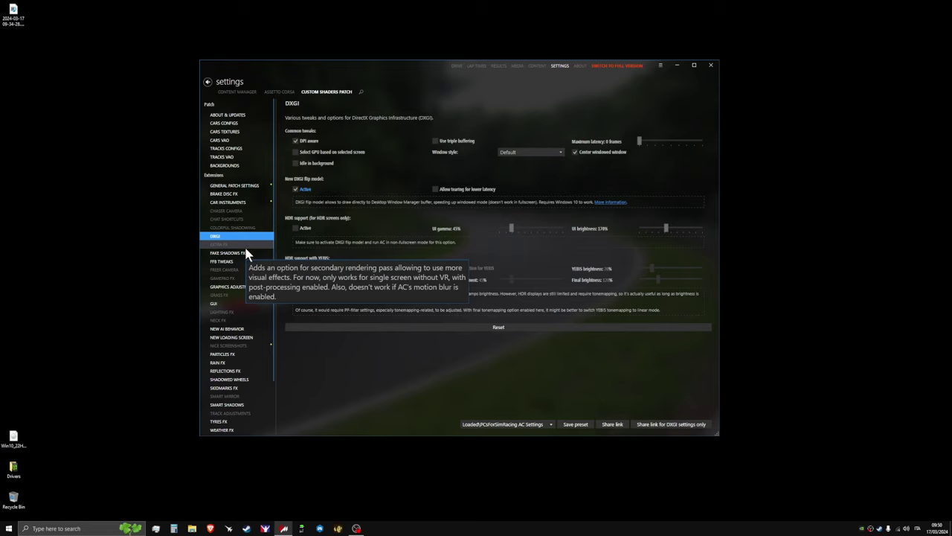
click(246, 247)
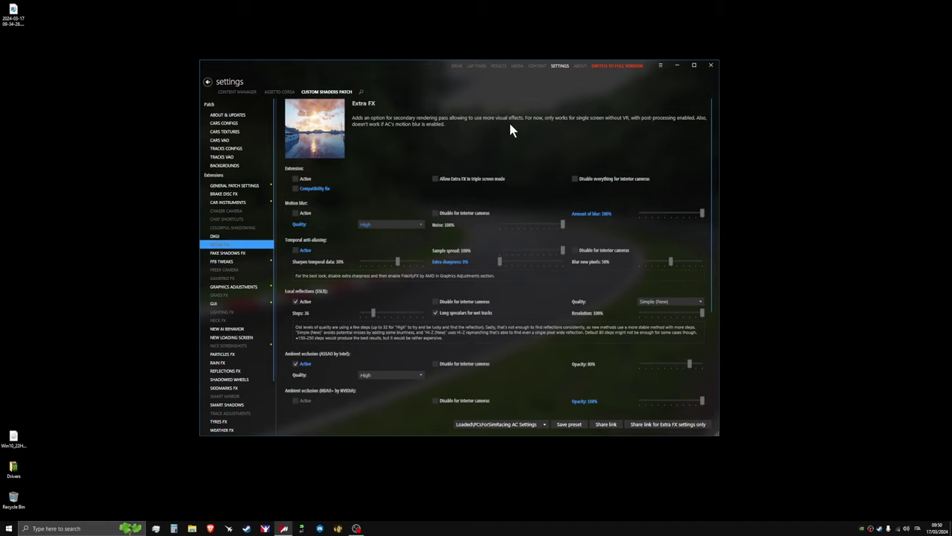
click(238, 253)
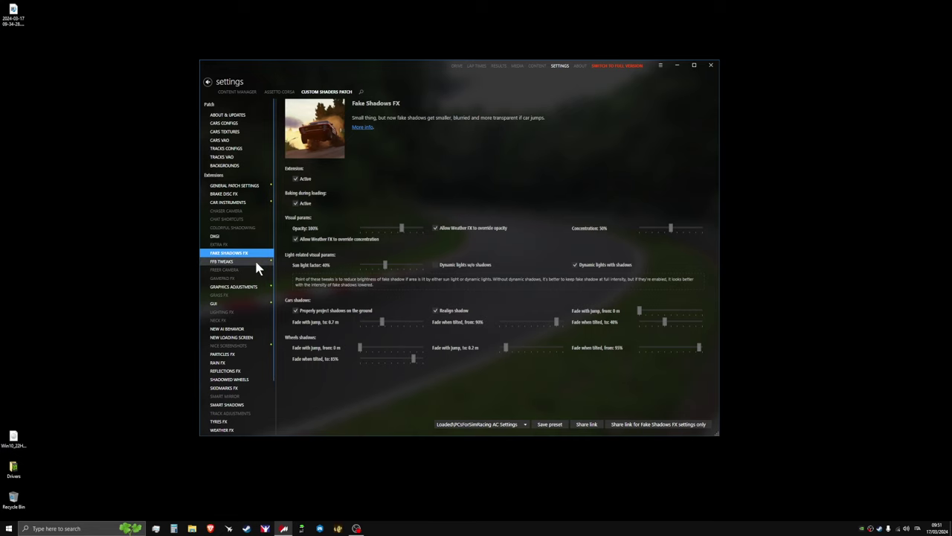
click(255, 264)
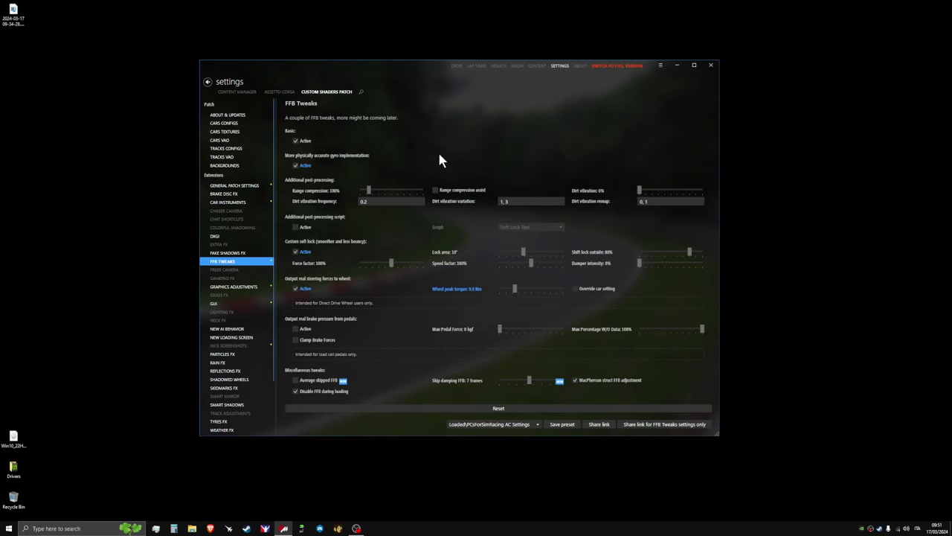
click(250, 270)
click(250, 275)
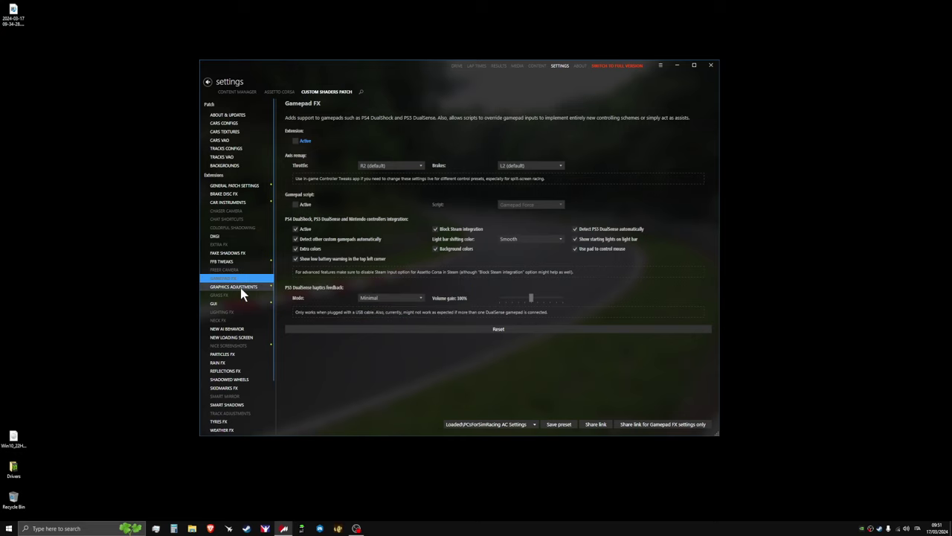
click(240, 287)
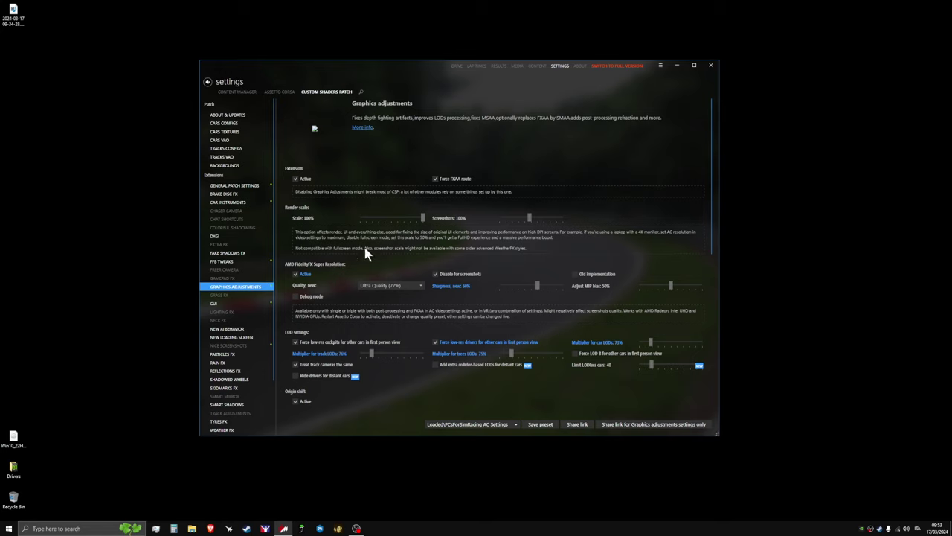
Step: Try the Custom Quality option for AMD FidelityFX Super Resolution and restore Ultra Quality (77%)
click(419, 286)
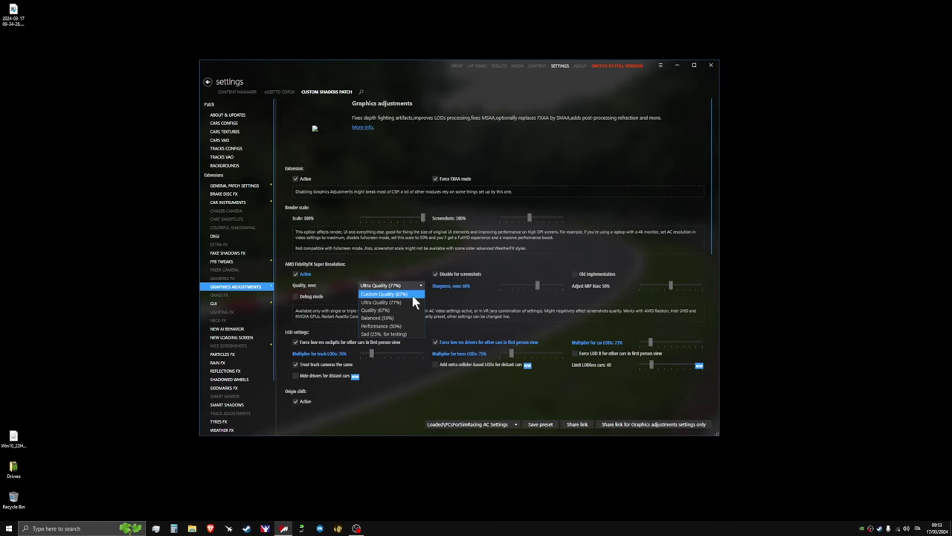
click(415, 295)
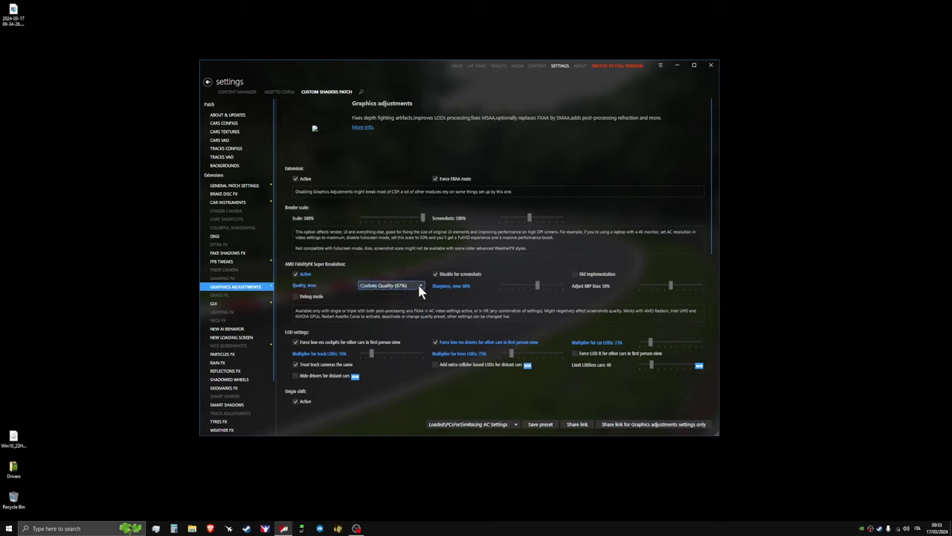
click(420, 289)
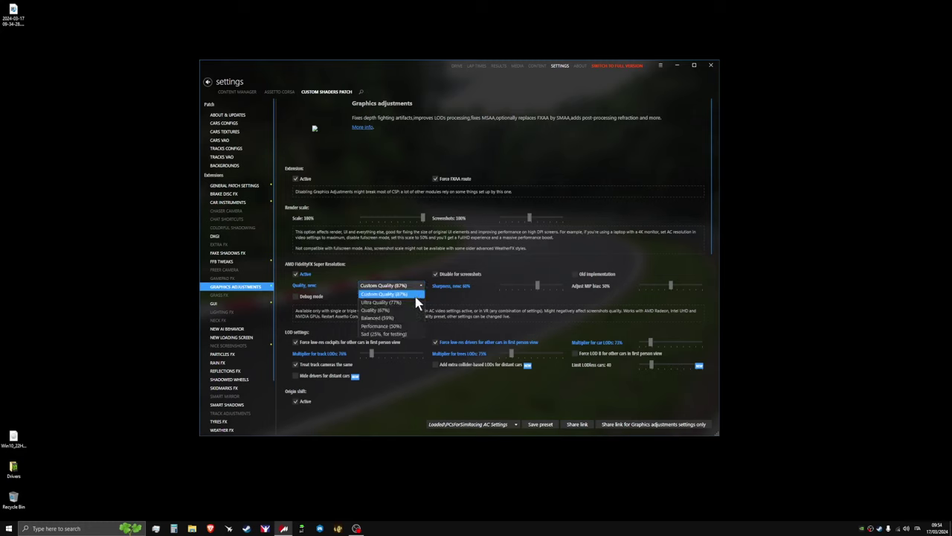
click(416, 305)
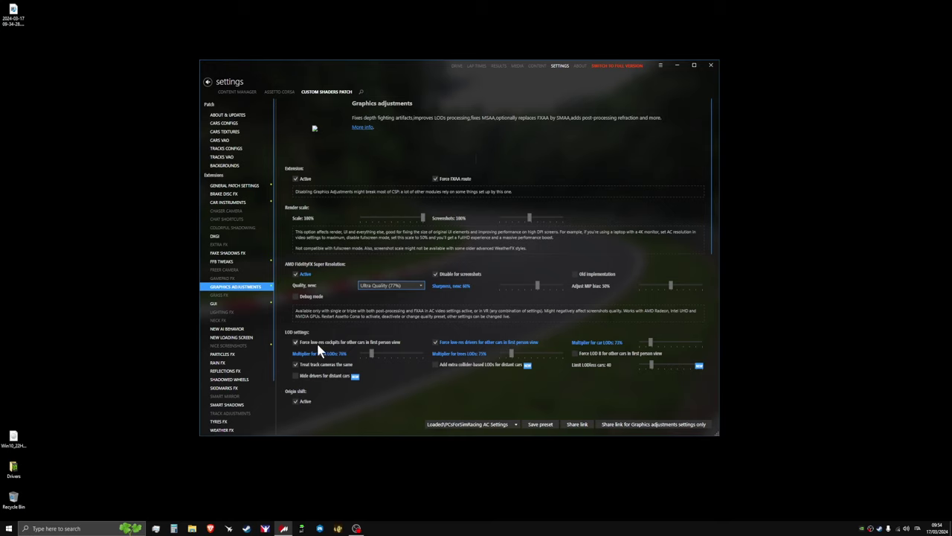
Step: Raise the multiplier for track LODs to about 272% in the LOD settings
mouse_move(311, 344)
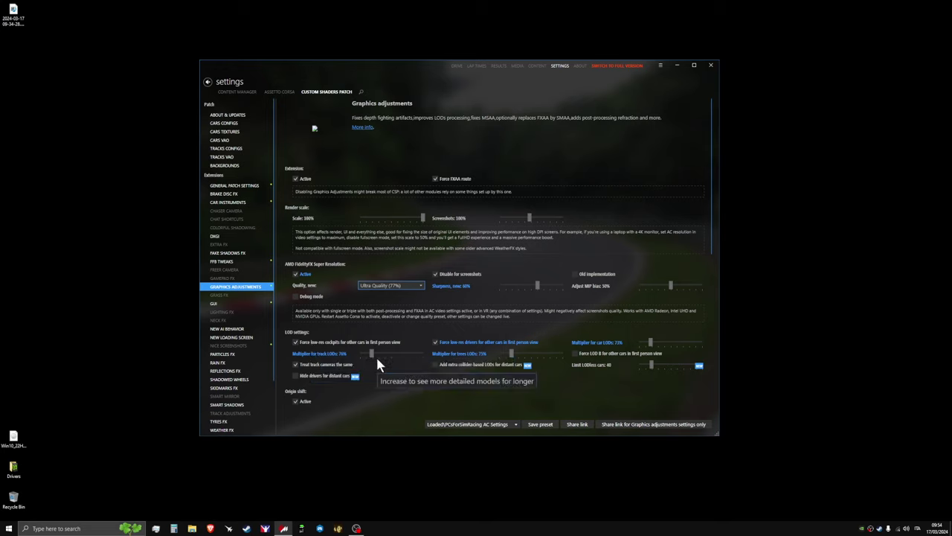
drag(368, 354, 410, 352)
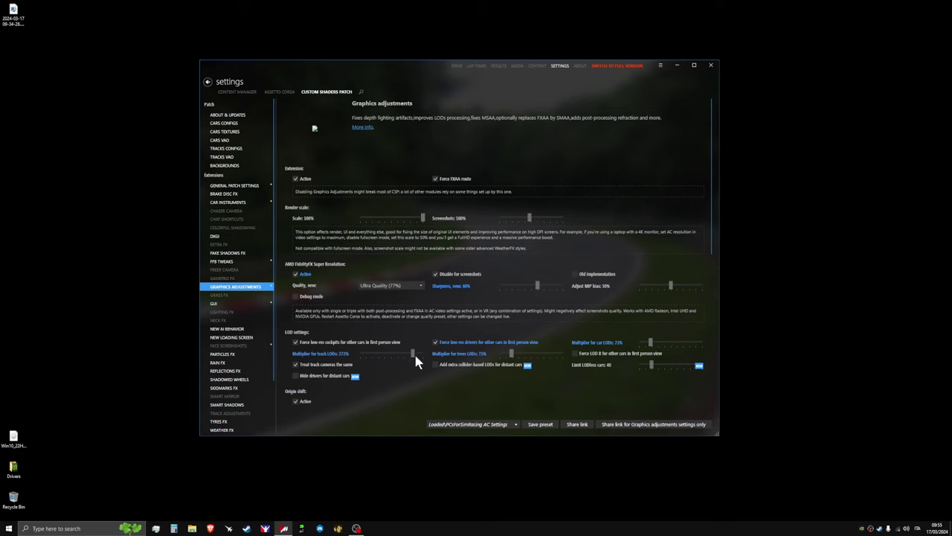
Step: Set the LOD multipliers for track, trees and cars to 80% each in the LOD settings
drag(413, 358, 379, 360)
drag(379, 358, 374, 359)
drag(375, 358, 374, 358)
drag(511, 359, 510, 360)
drag(651, 342, 653, 342)
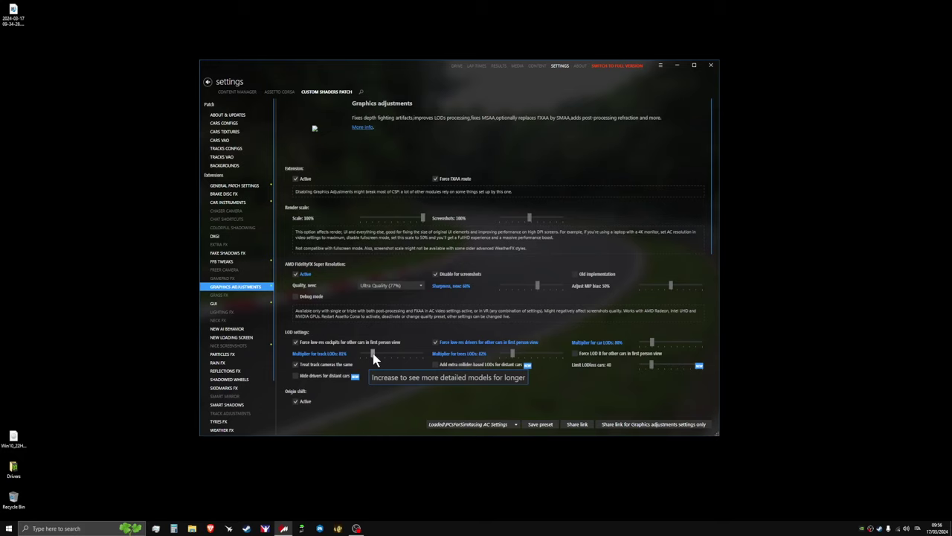
drag(374, 354, 373, 355)
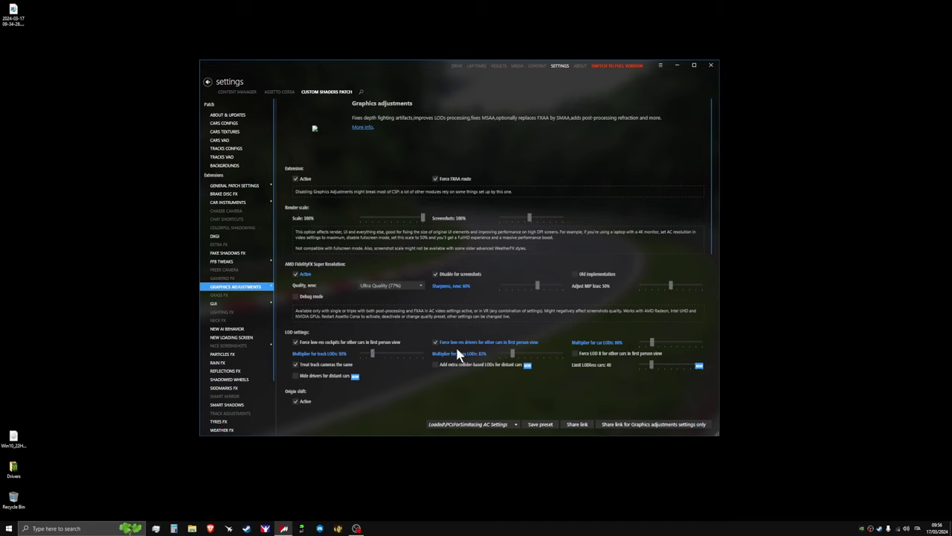
drag(513, 355, 515, 357)
Step: Examine the post-processing antialiasing mode and quality options, keeping CMAA 2.0 at Ultra, and review the remaining Graphics adjustments
drag(711, 253, 725, 332)
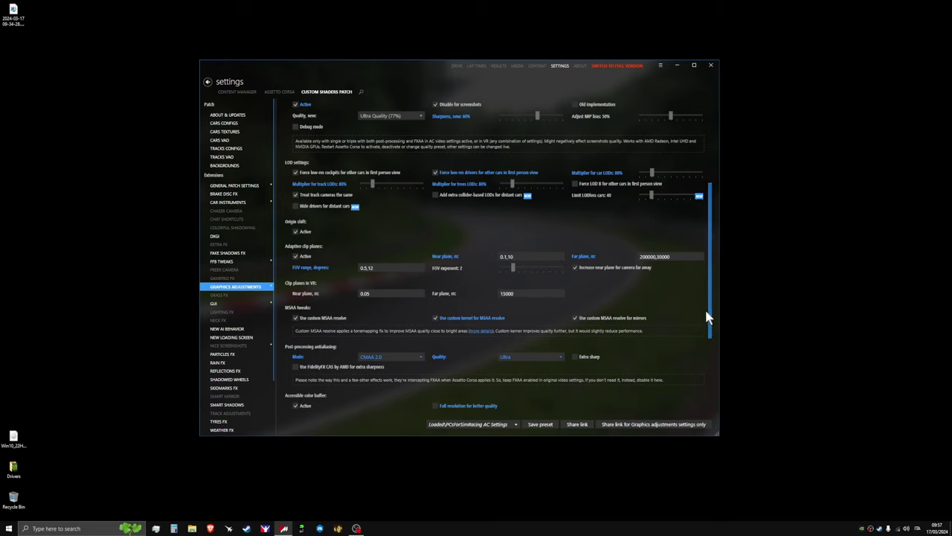
drag(712, 311, 718, 342)
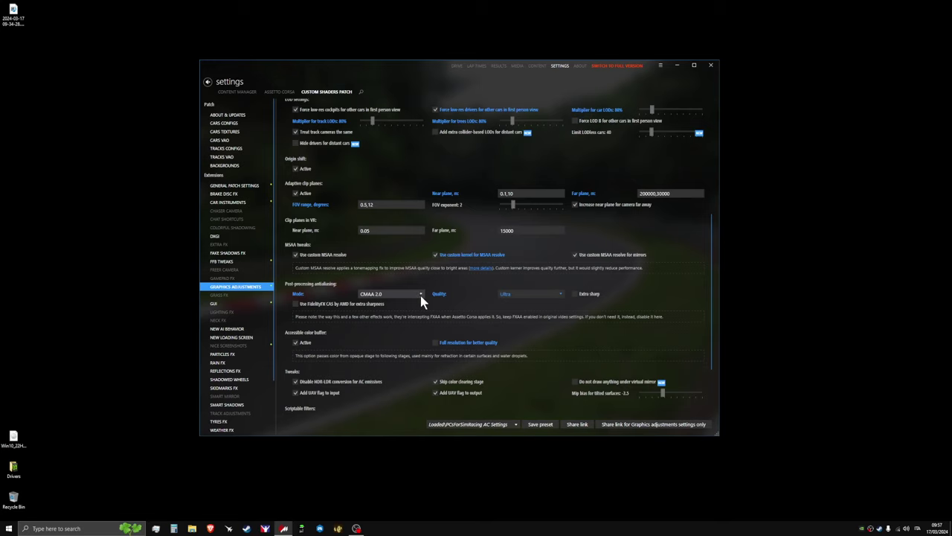
click(562, 298)
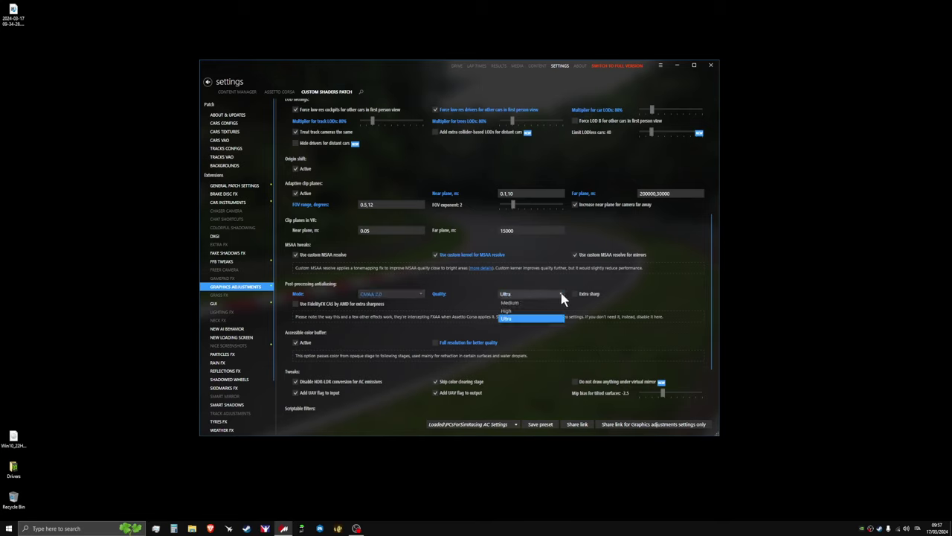
click(562, 294)
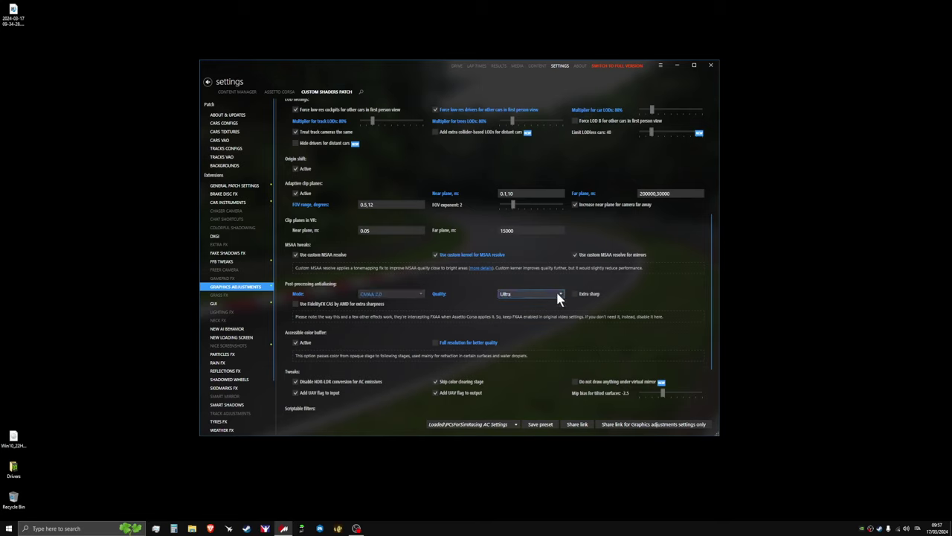
click(421, 294)
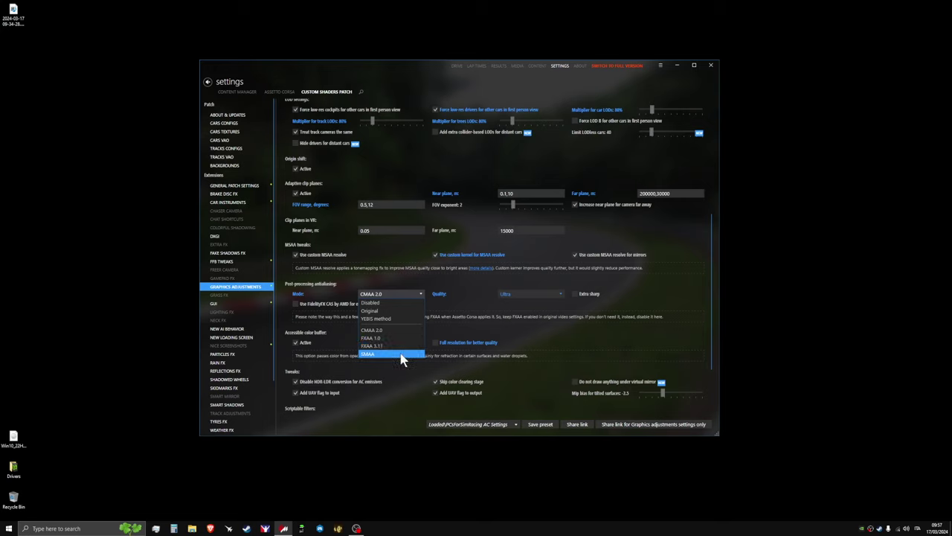
click(396, 331)
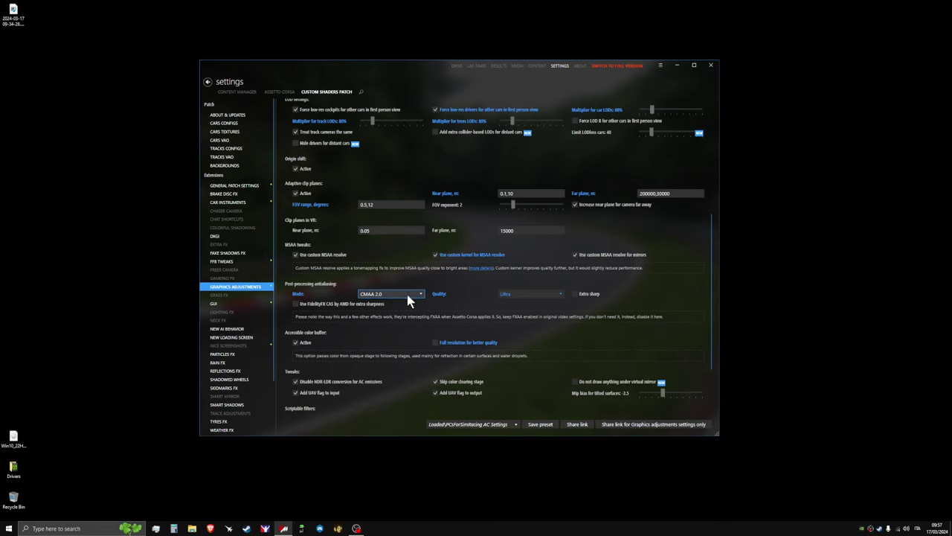
click(418, 298)
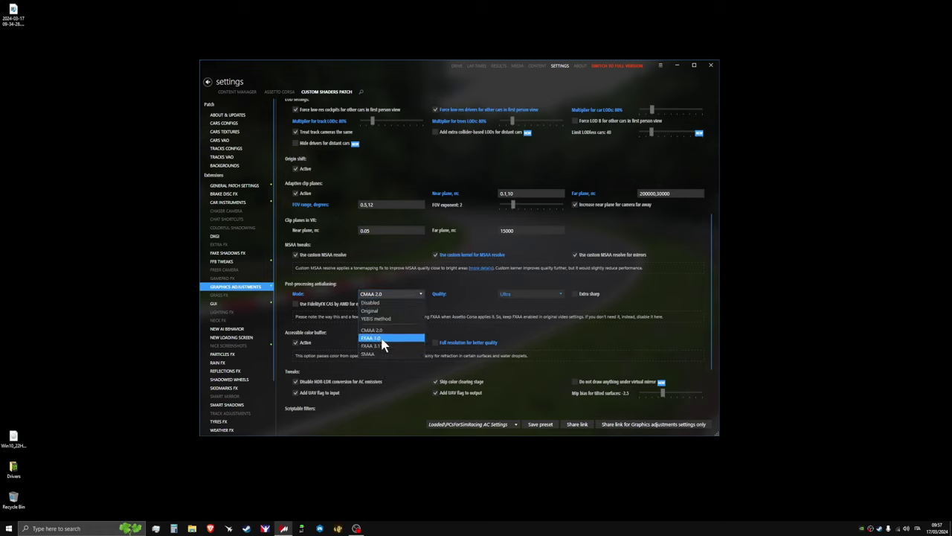
click(469, 311)
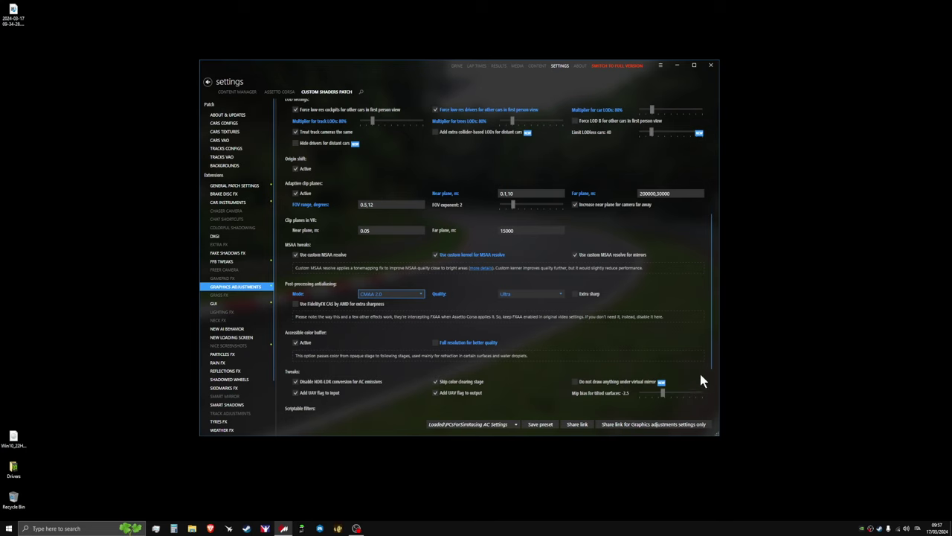
drag(710, 365, 715, 412)
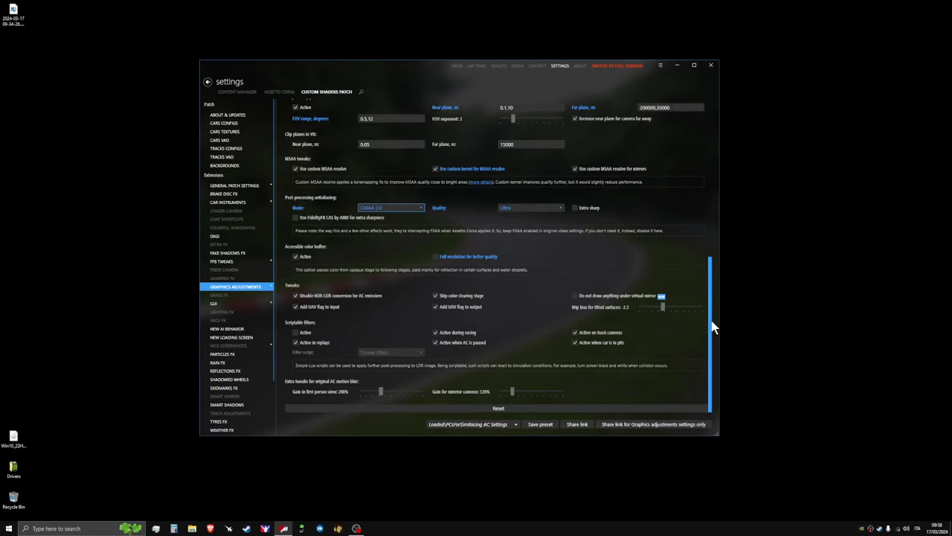
drag(712, 328, 692, 135)
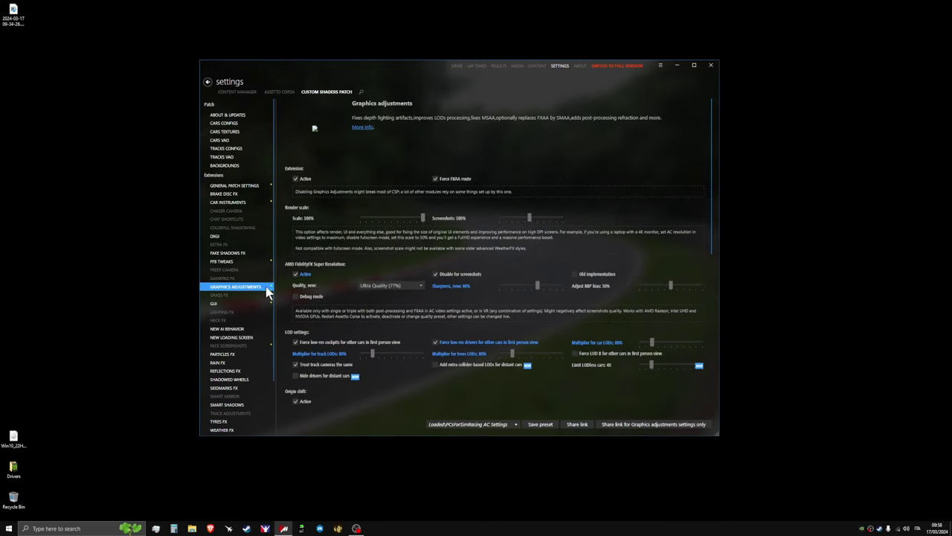
Step: Review the GUI, Lighting FX, Neck FX, New AI behavior, New loading screen, Nice Screenshots and Particles FX settings
click(227, 303)
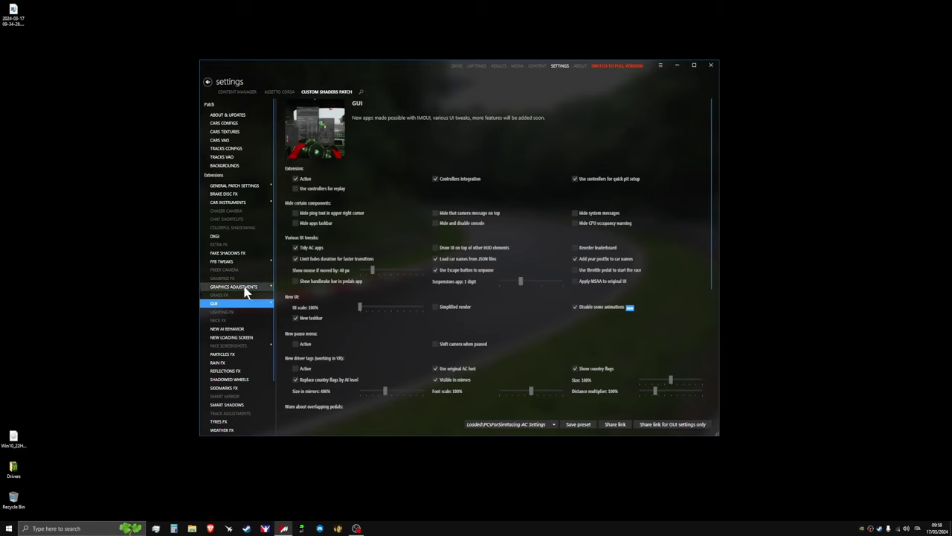
click(253, 312)
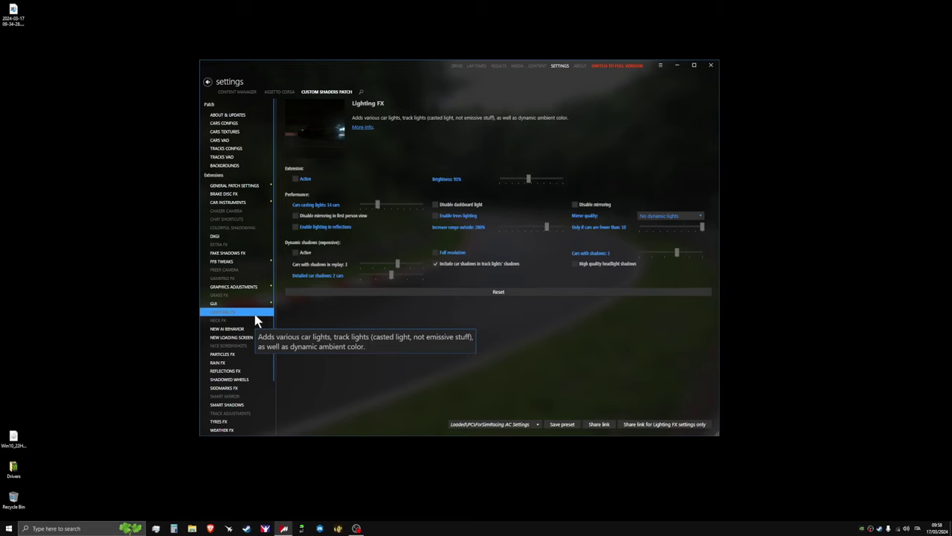
click(256, 321)
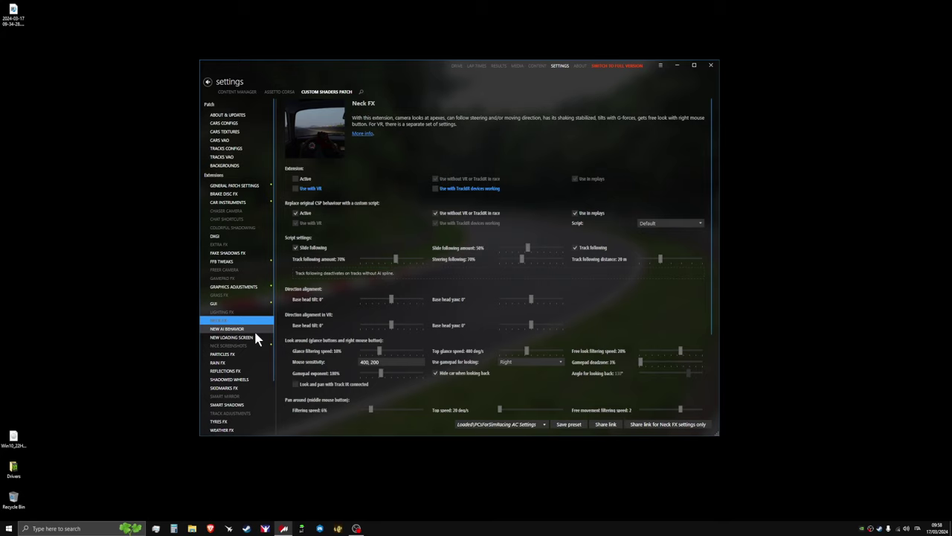
click(251, 330)
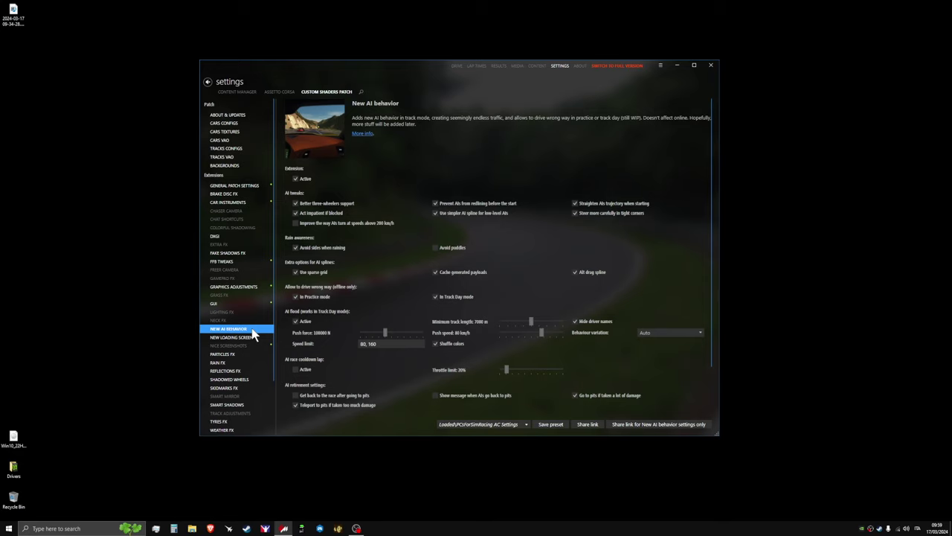
click(253, 338)
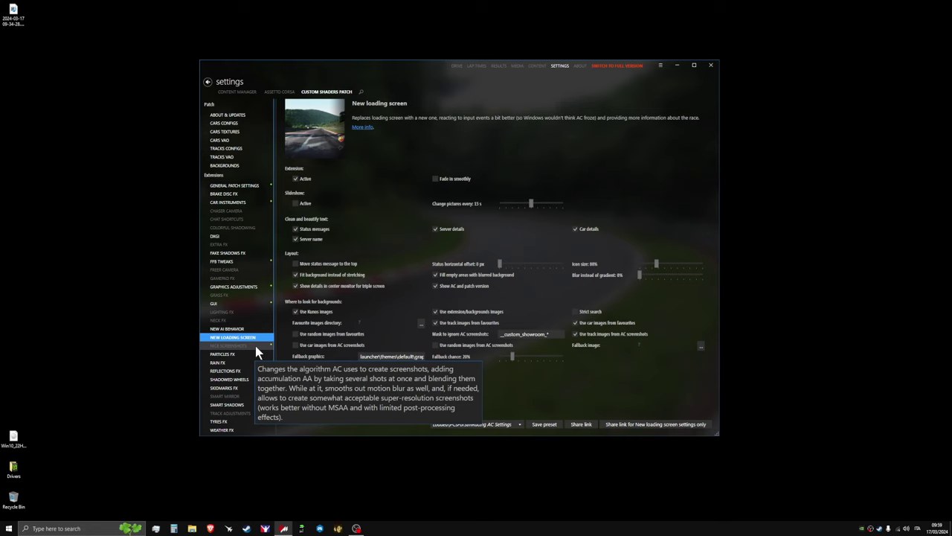
click(255, 346)
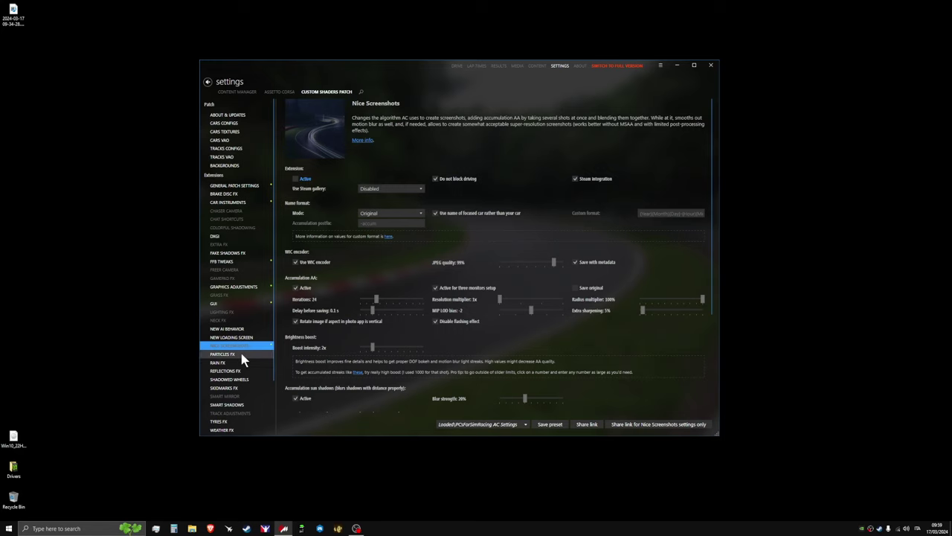
click(243, 356)
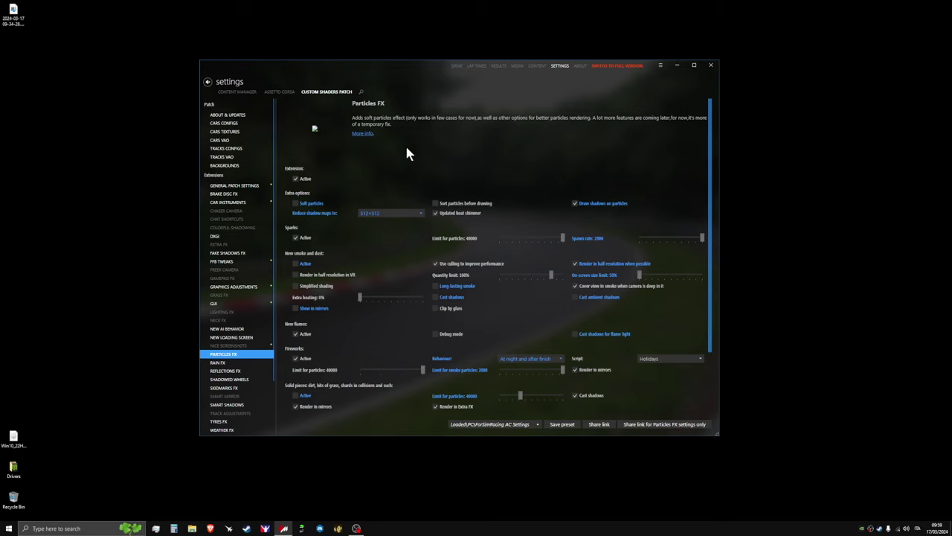
Step: Check the smoke generation options in Assetto Corsa's video settings, keeping Low, and return to the Particles FX settings
click(281, 93)
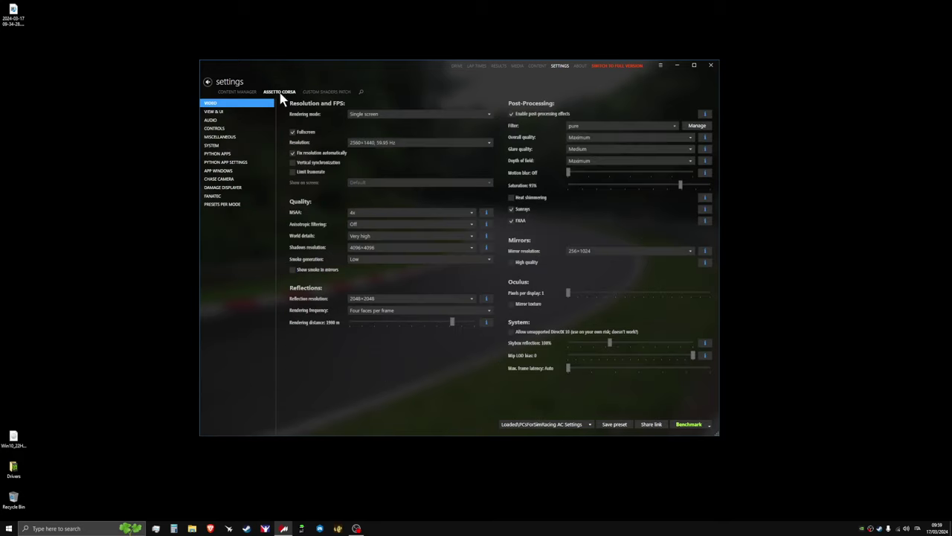
click(376, 259)
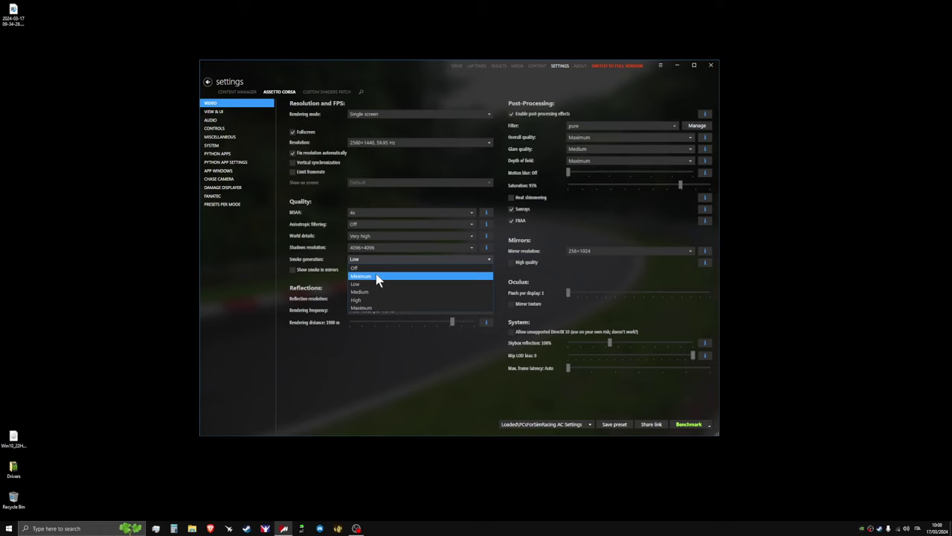
click(380, 372)
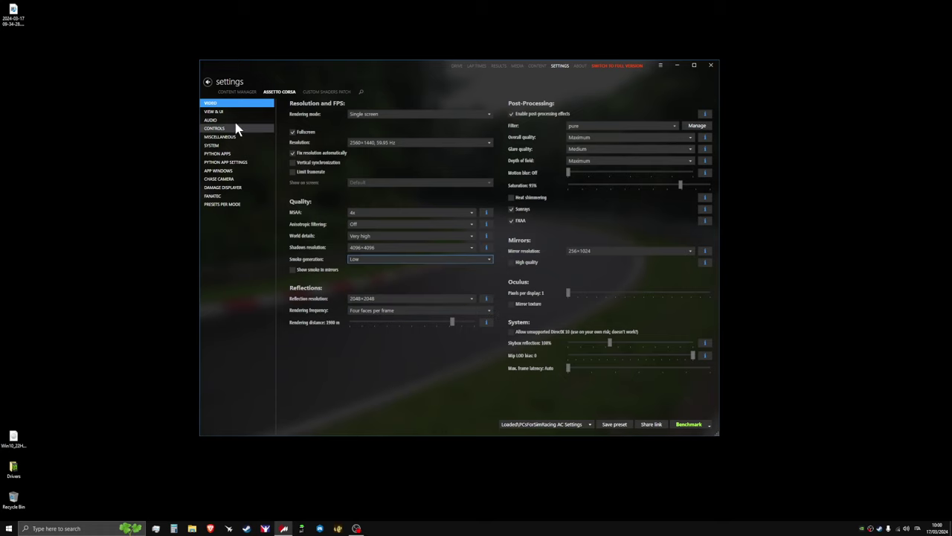
click(336, 92)
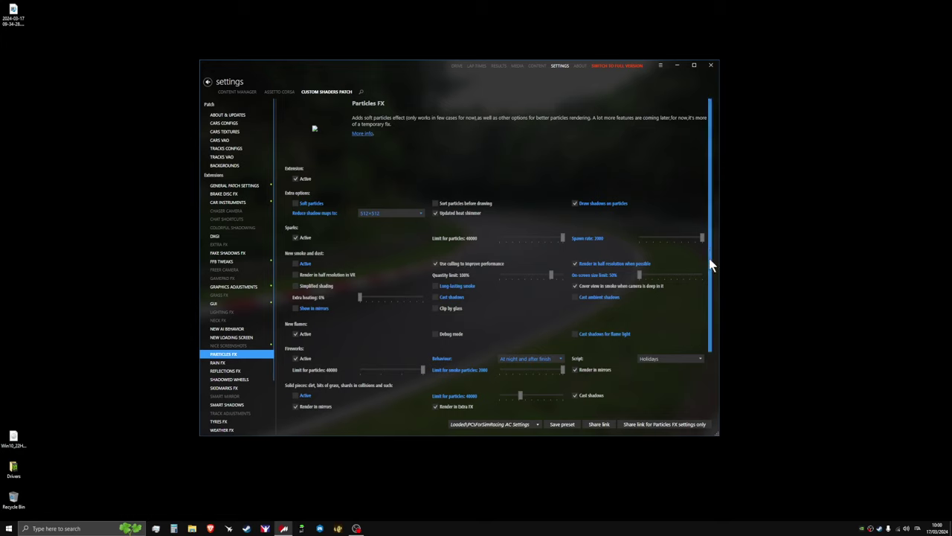
Step: Set the fireworks behaviour in Particles FX to After finish
drag(710, 262, 721, 316)
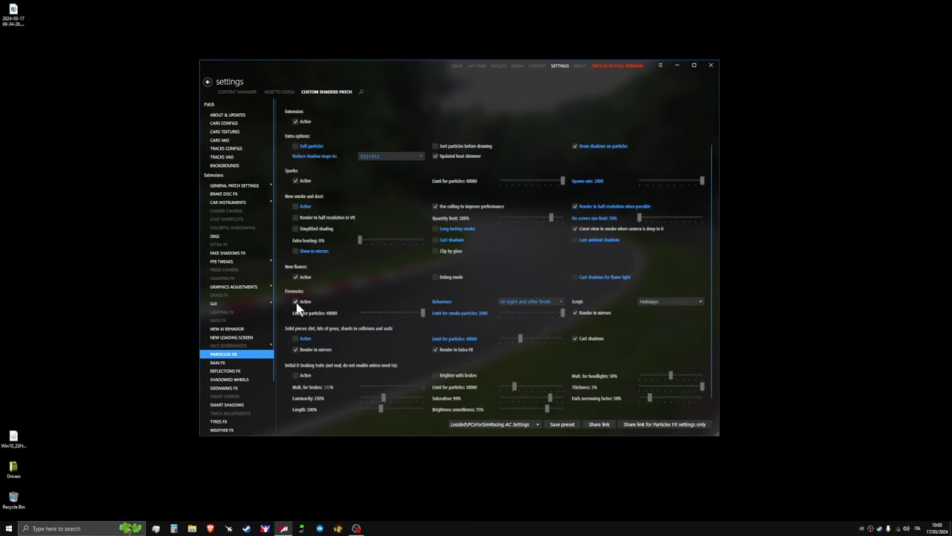
click(559, 304)
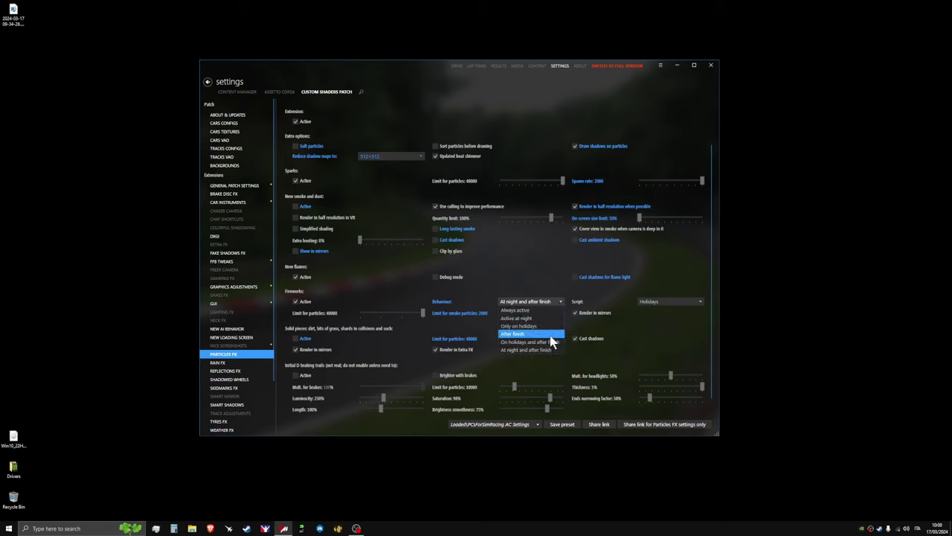
click(549, 333)
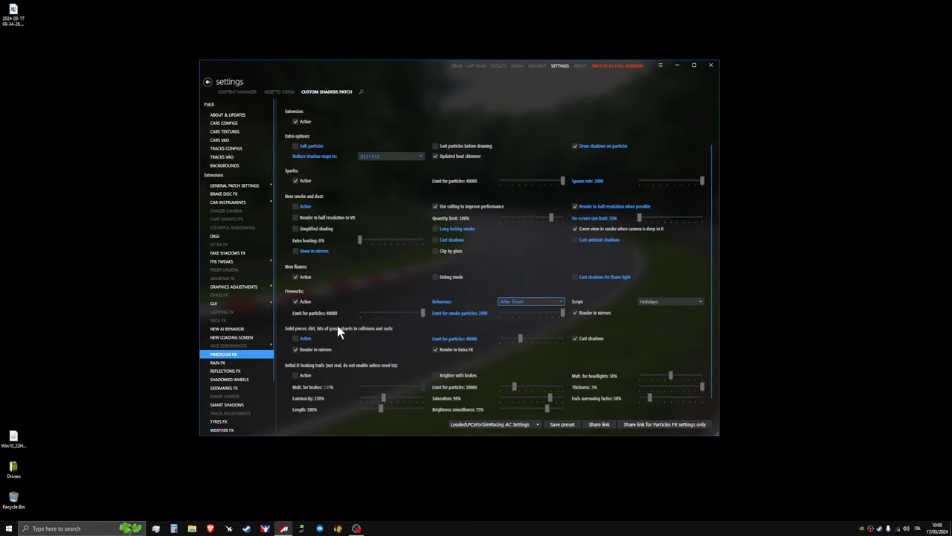
Step: Review the Rain FX settings and the on-screen drop options for car cameras, keeping Large drops
drag(273, 350, 273, 418)
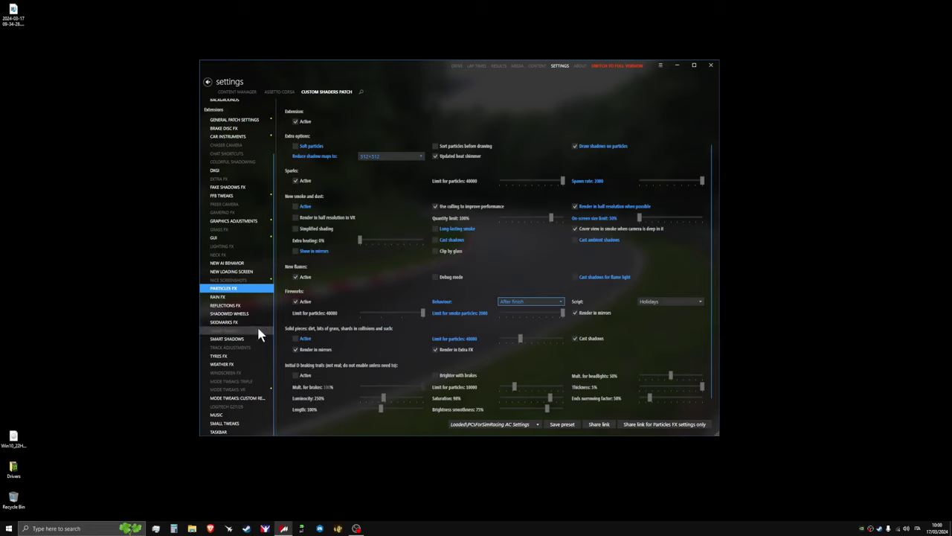
click(250, 298)
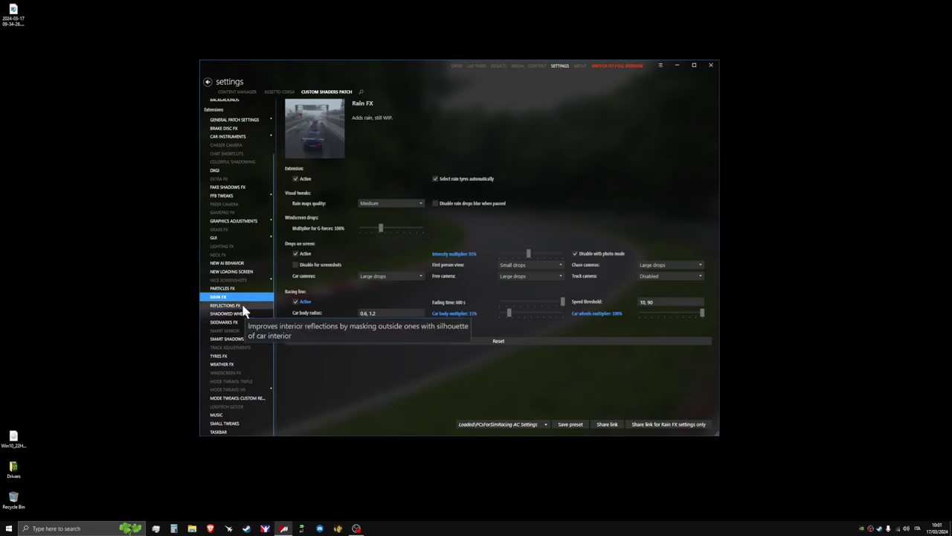
click(405, 280)
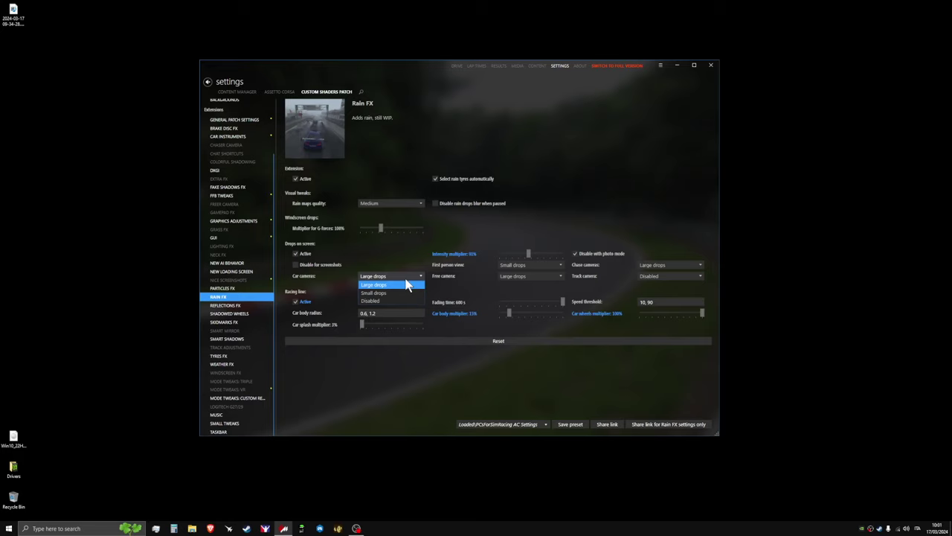
click(406, 285)
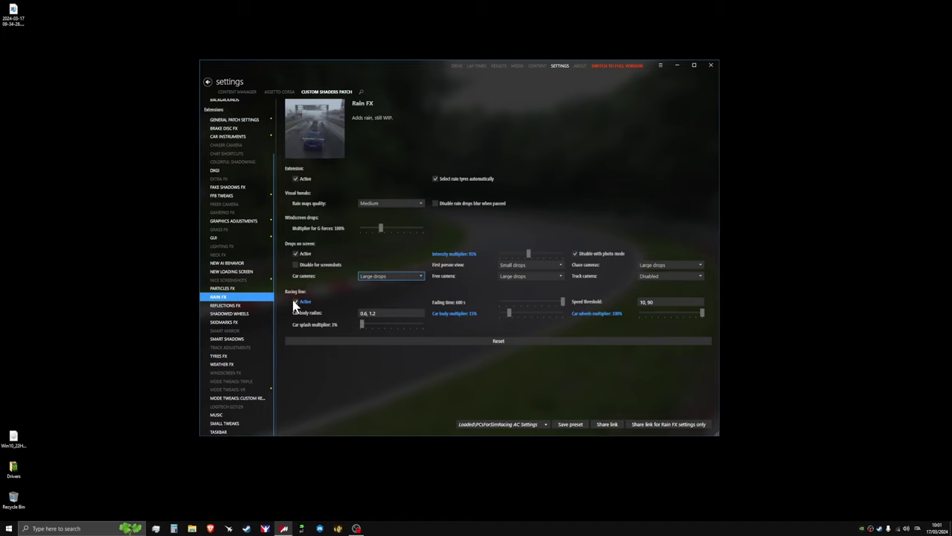
Step: Review the Reflections FX, Shadowed wheels, Skidmarks FX, Smart Mirror and Smart Shadows settings
click(232, 307)
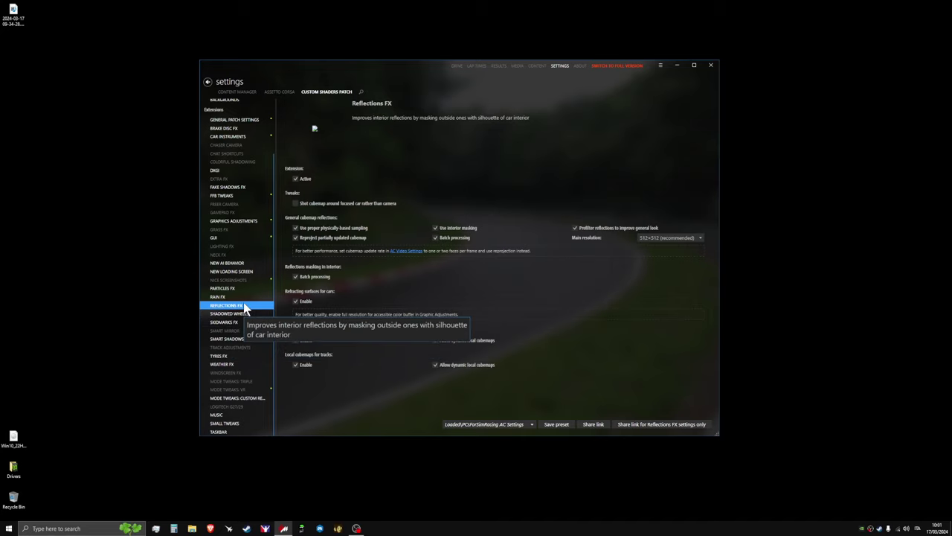
click(247, 315)
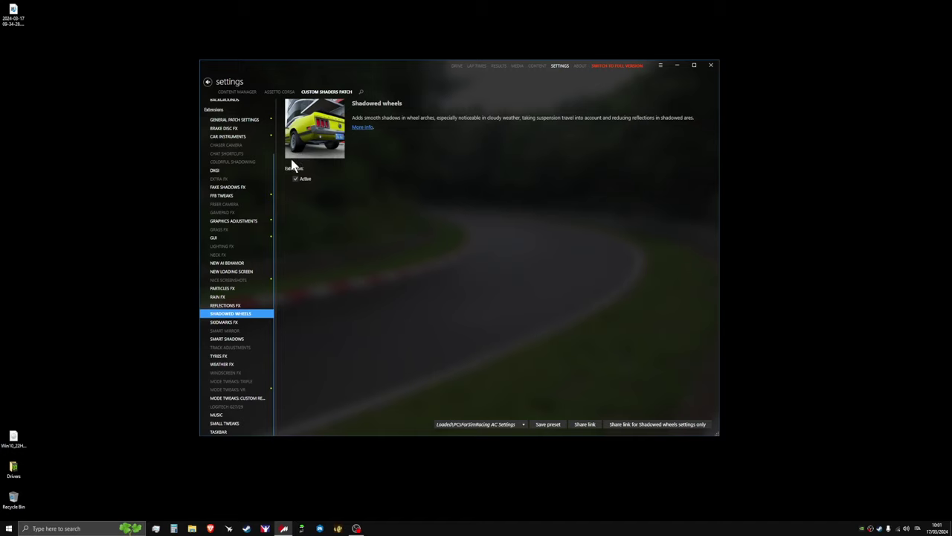
click(238, 323)
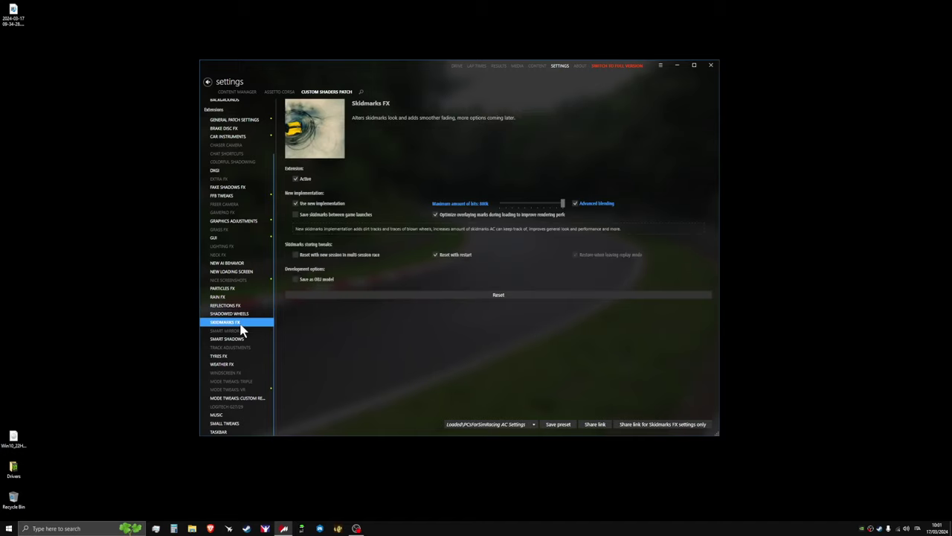
click(249, 330)
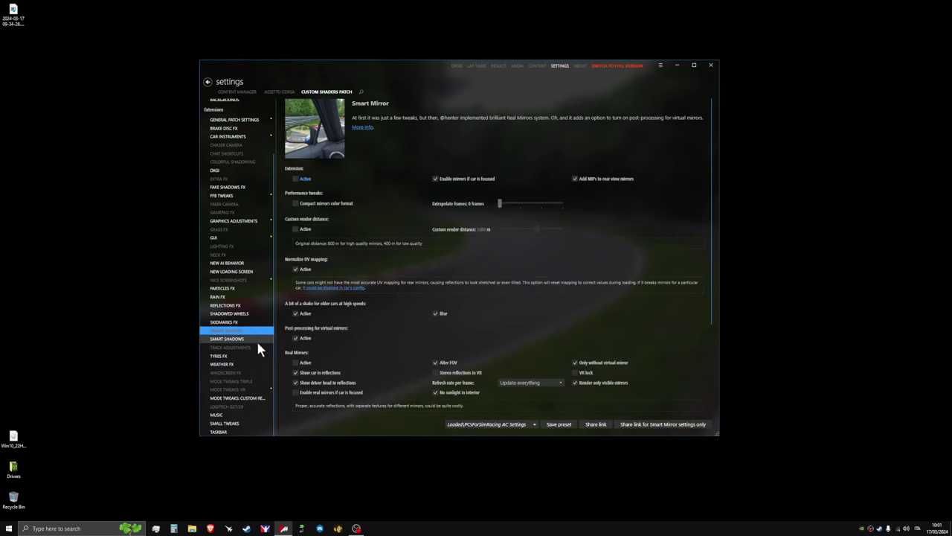
click(257, 338)
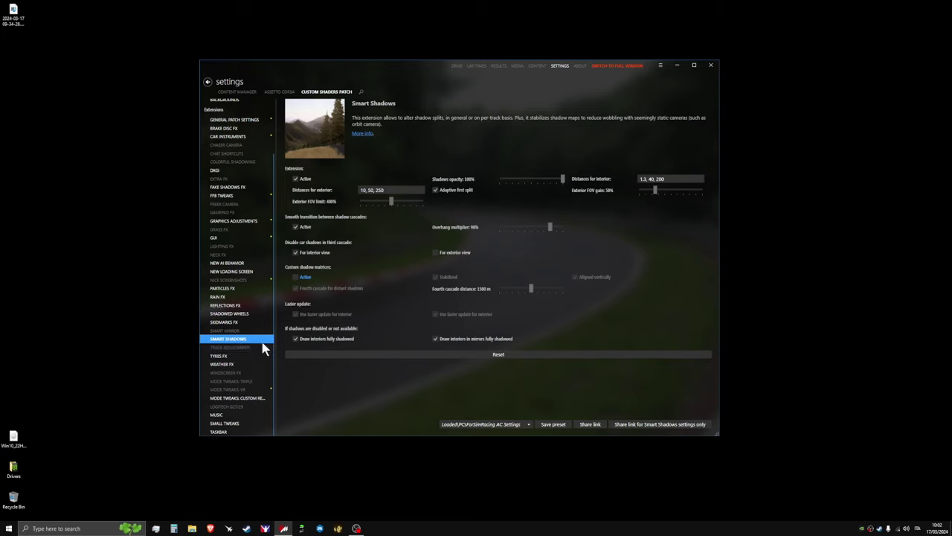
Step: Review the Track adjustments and Tyres FX extension settings
mouse_move(262, 346)
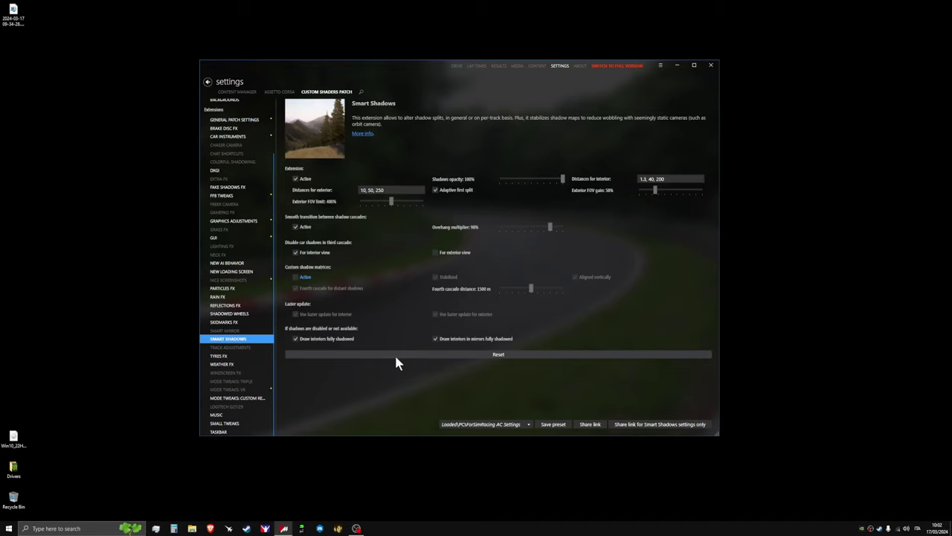
click(259, 348)
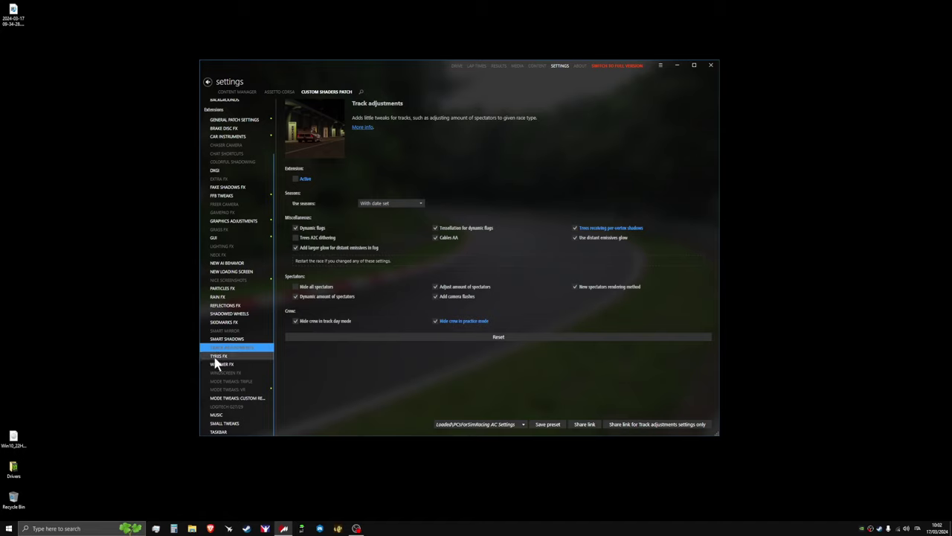
click(239, 356)
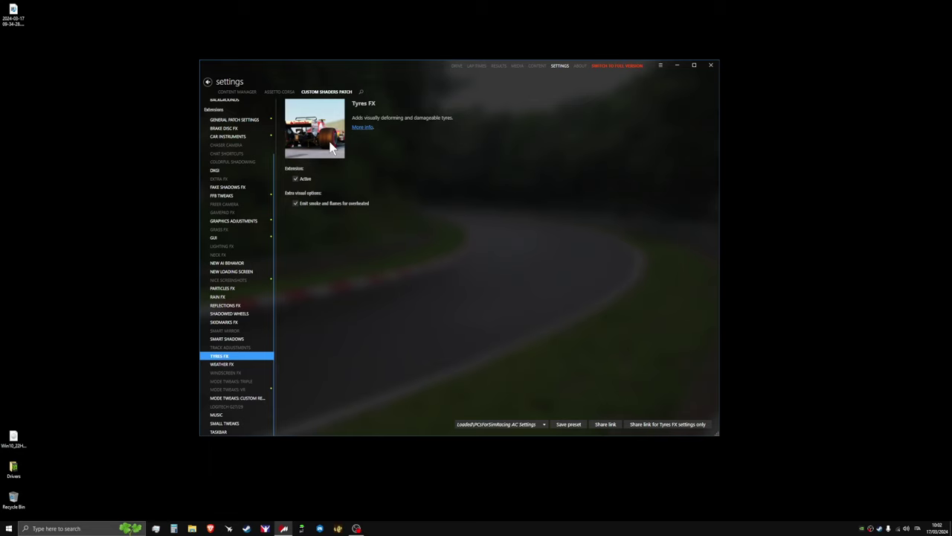
Step: Check the weather style options in the Weather FX settings, keeping Pure
click(248, 367)
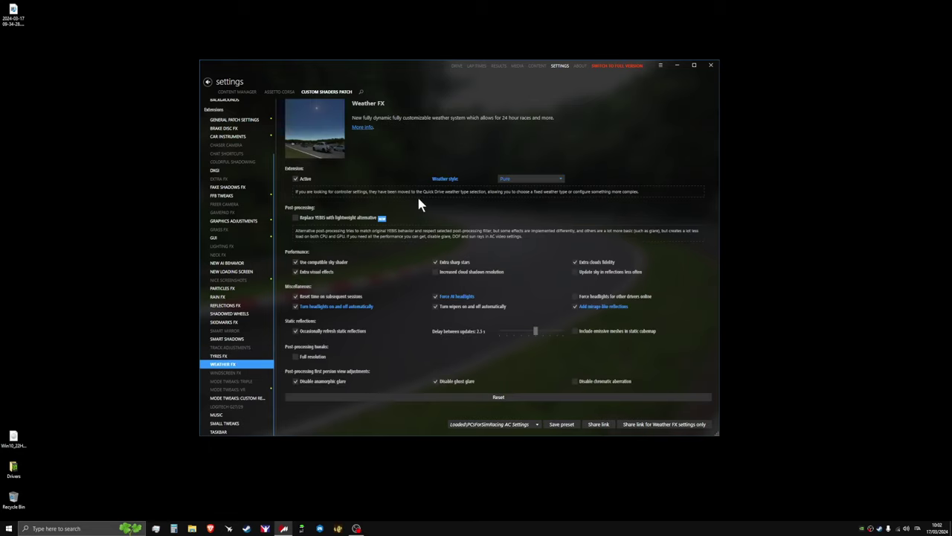
click(560, 181)
click(545, 217)
Step: Review the Windscreen FX and triple-screen mode tweaks, and check the AMD FidelityFX Super Resolution settings in Graphics Adjustments
click(257, 375)
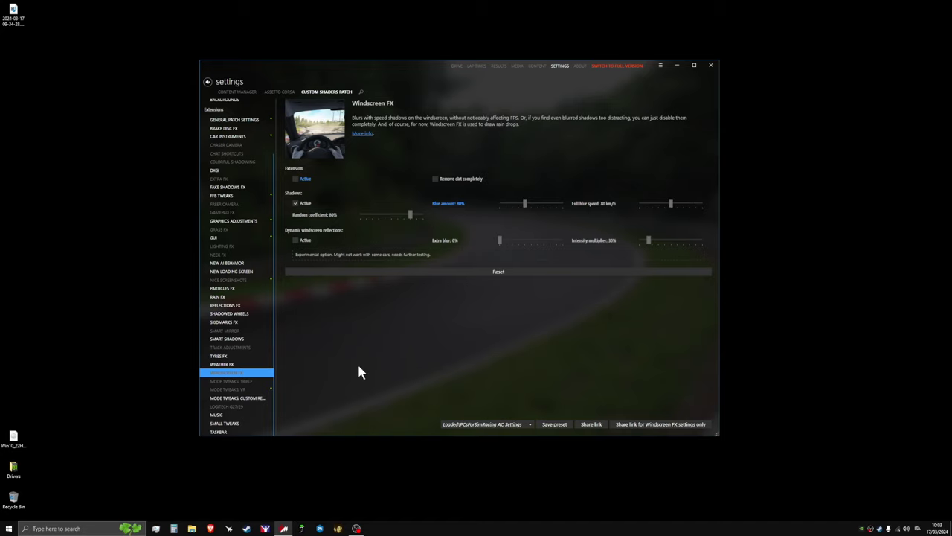
click(256, 381)
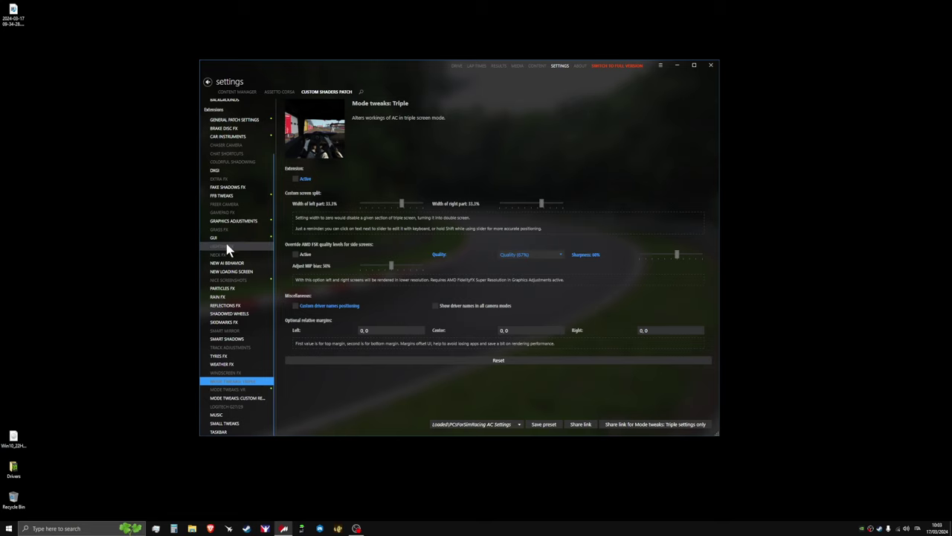
click(247, 222)
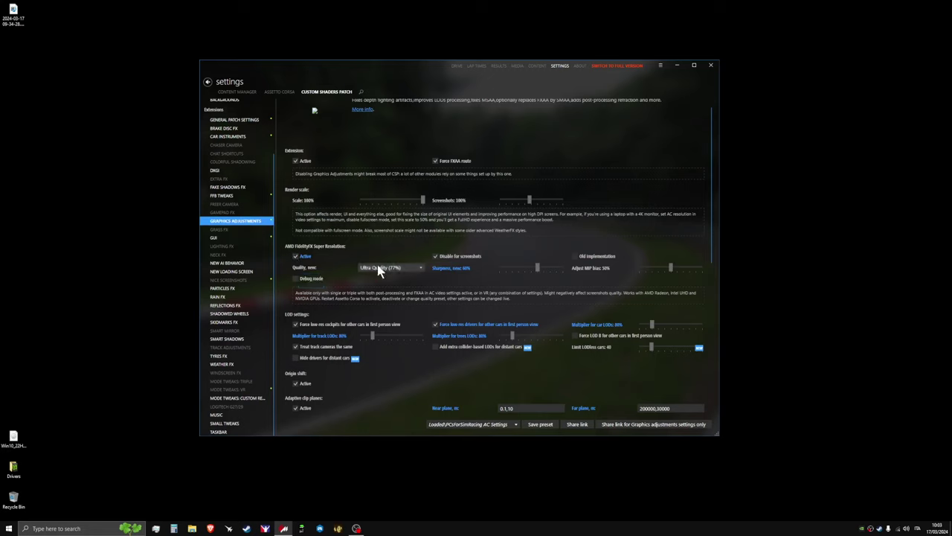
Step: Check the AMD FSR quality options for side screens in the triple-screen mode tweaks, keeping Quality (67%)
click(253, 382)
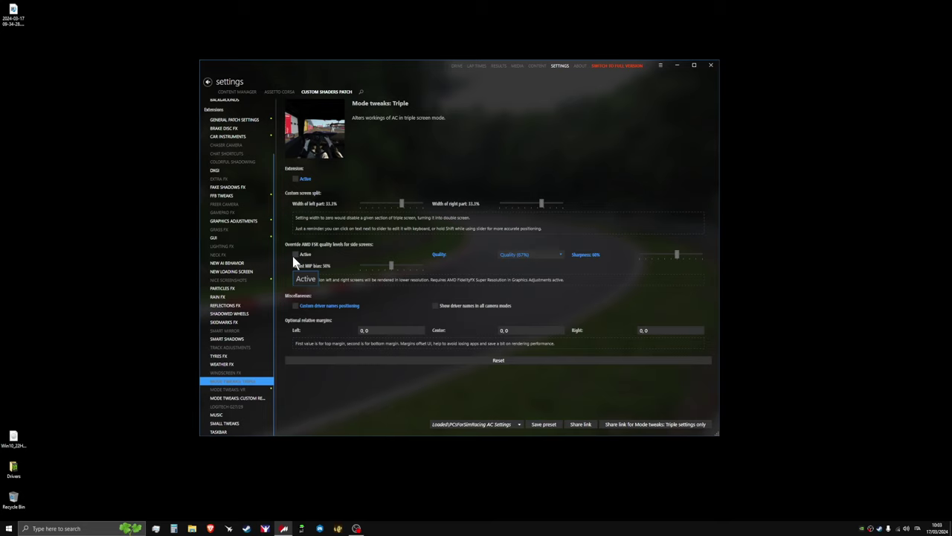
click(552, 258)
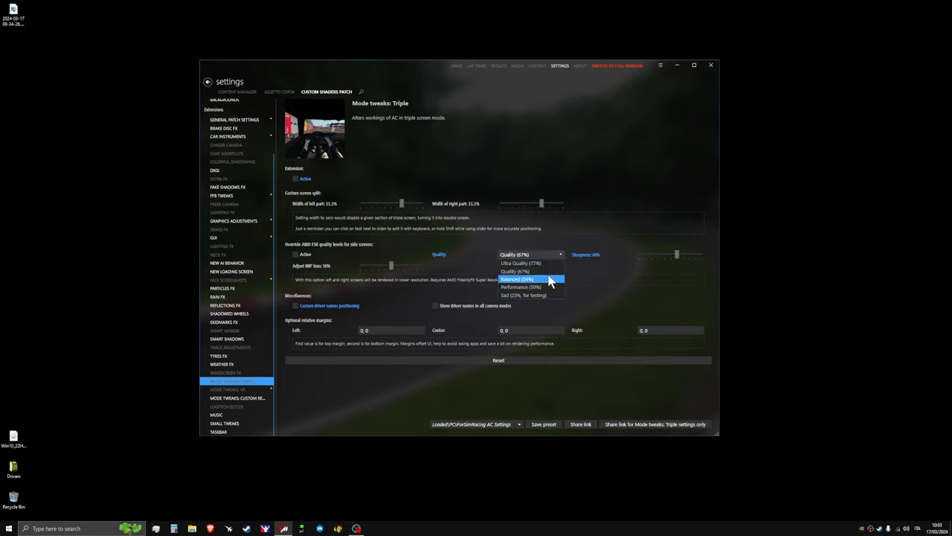
click(548, 272)
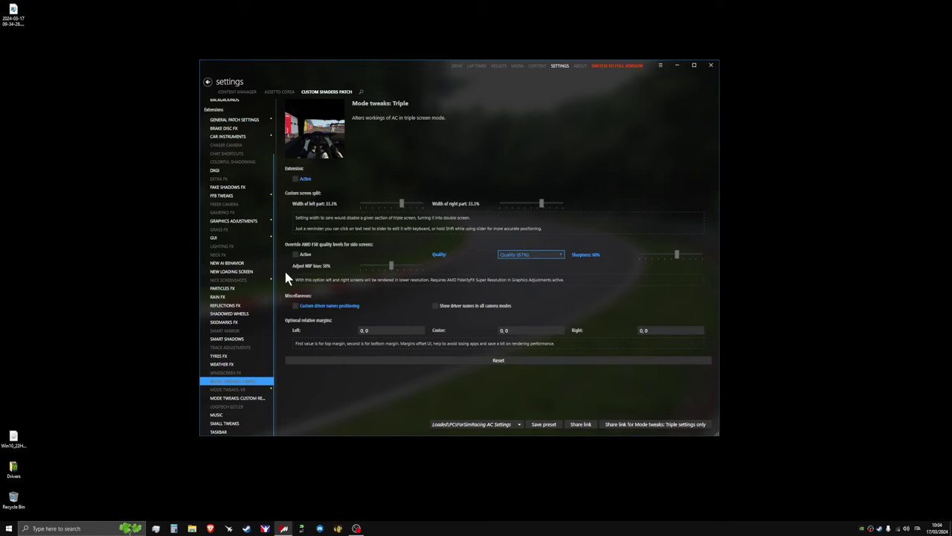
Step: Review the VR and custom render mode tweaks, then the Logitech G27/29, Music, Small tweaks and Taskbar settings
click(251, 390)
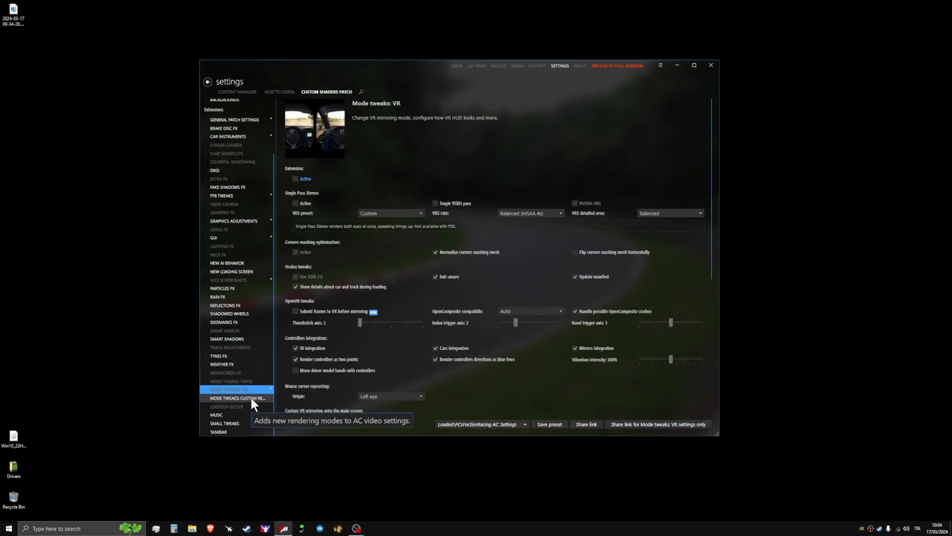
click(251, 398)
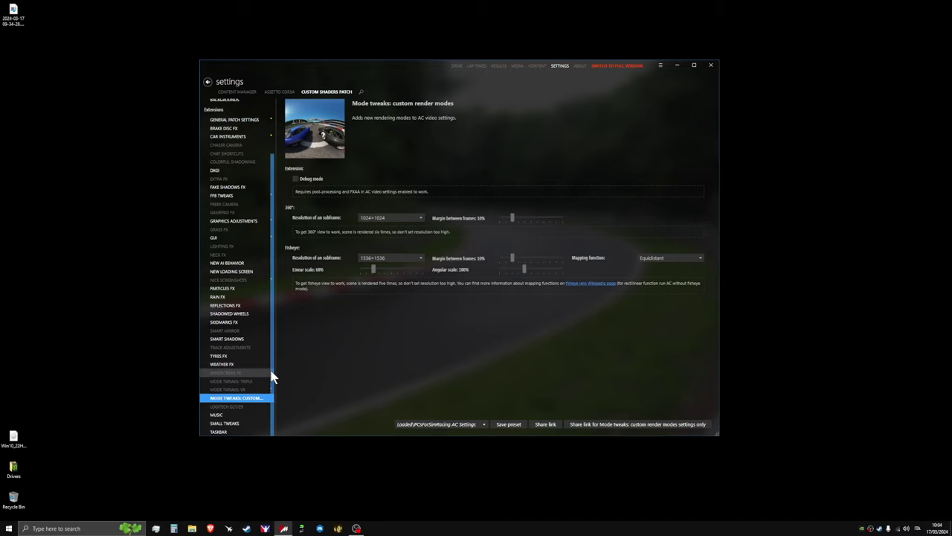
click(241, 407)
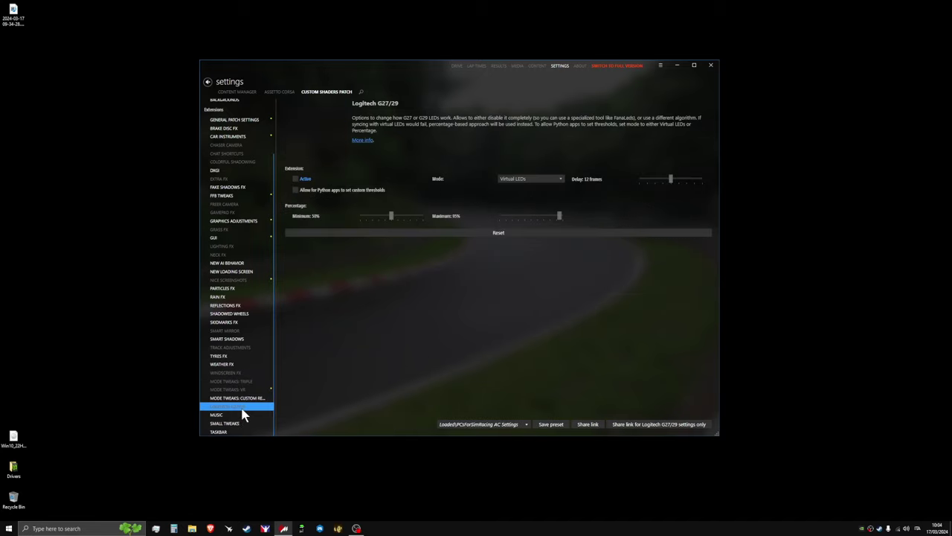
click(243, 416)
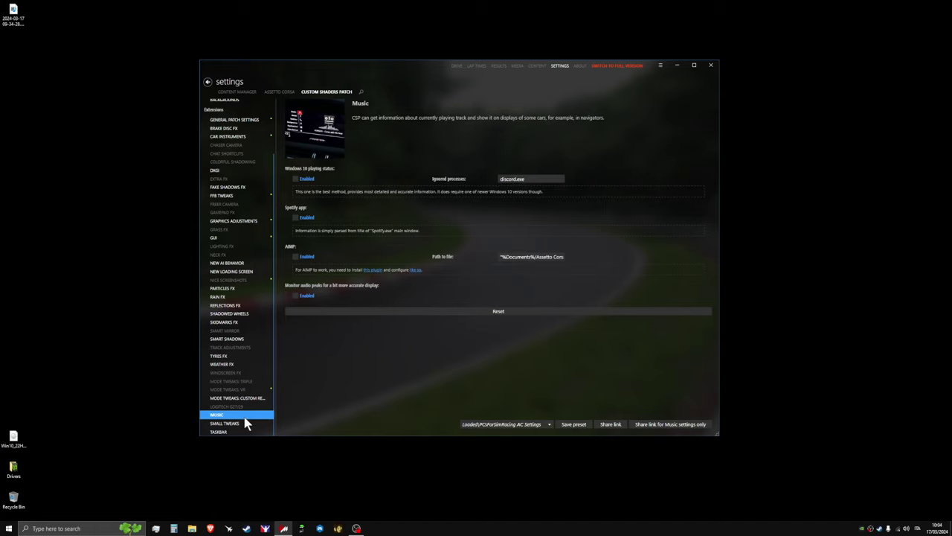
click(244, 422)
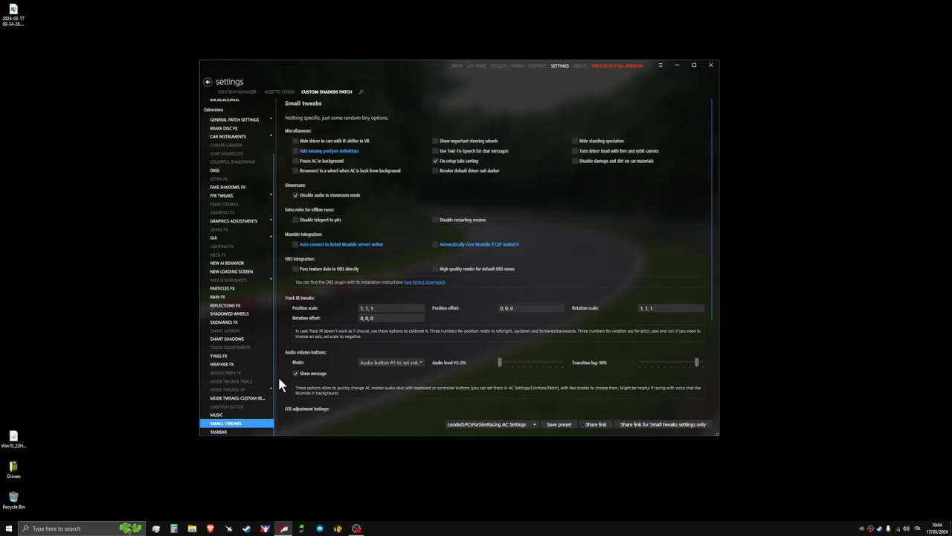
drag(276, 408, 277, 407)
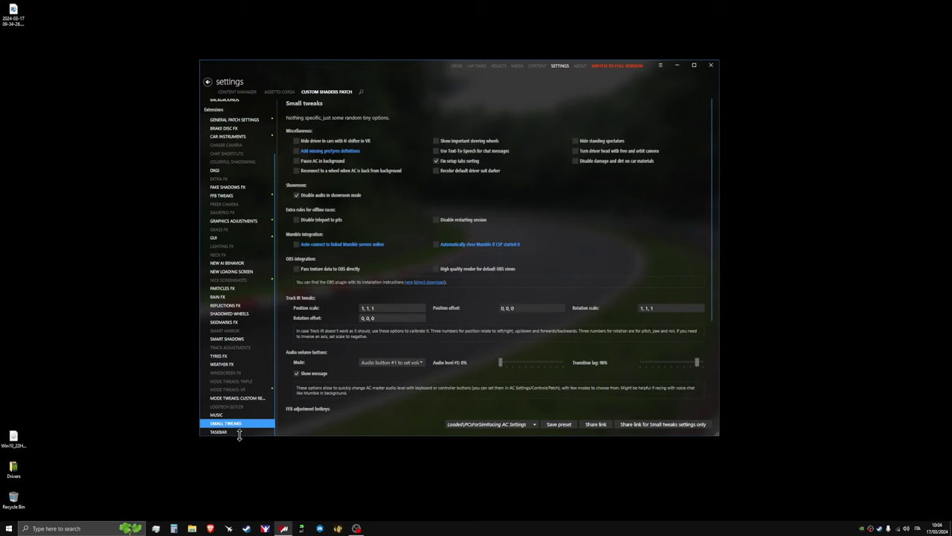
click(227, 432)
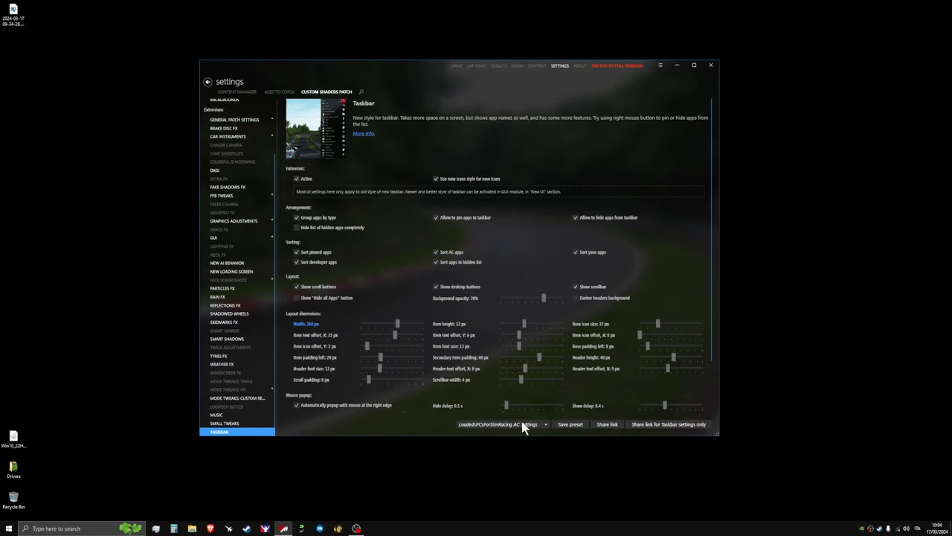
Step: Save the Custom Shaders Patch preset over the existing PCsForSimRacing AC Settings.ini file
click(569, 424)
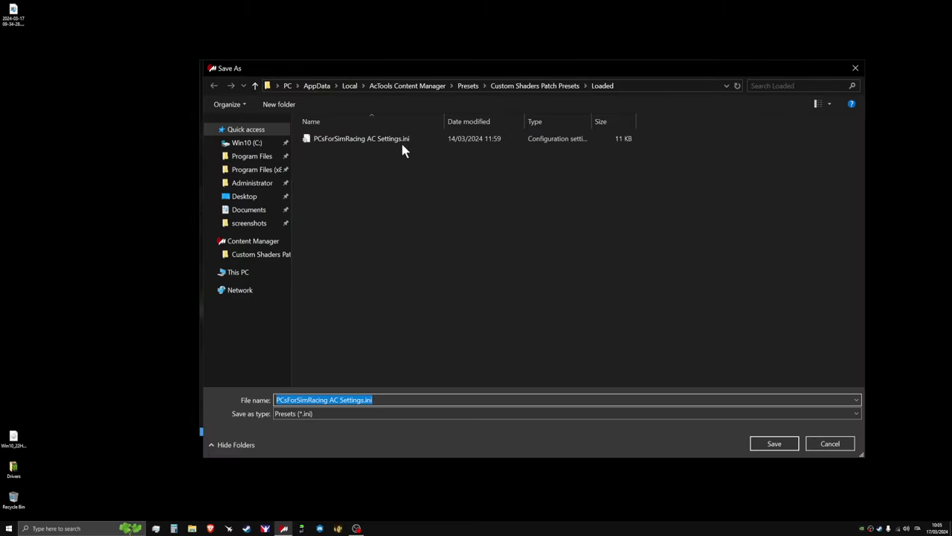
click(401, 141)
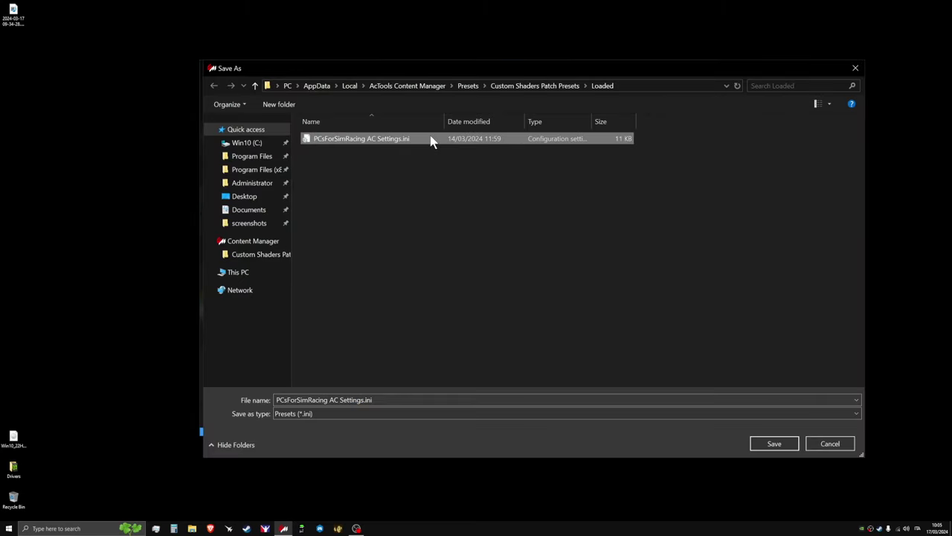
click(782, 448)
click(503, 317)
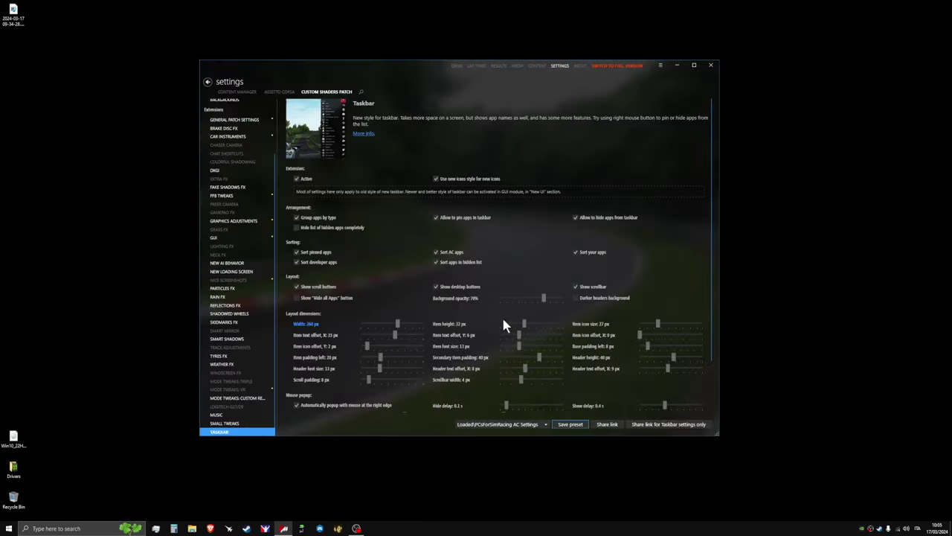